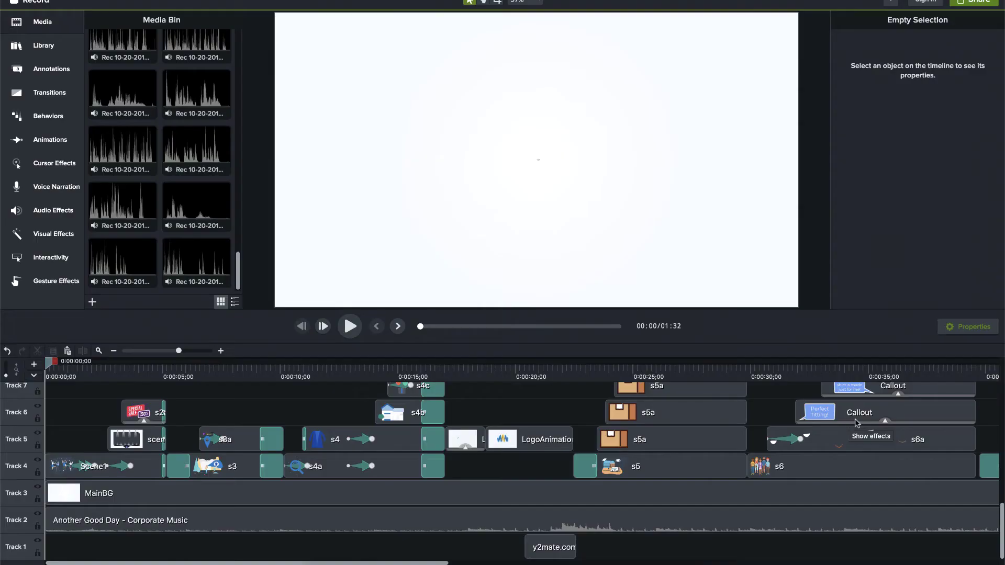
Leave the finished 1:32 Camtasia promo project and bring Chrome to the front
click(397, 556)
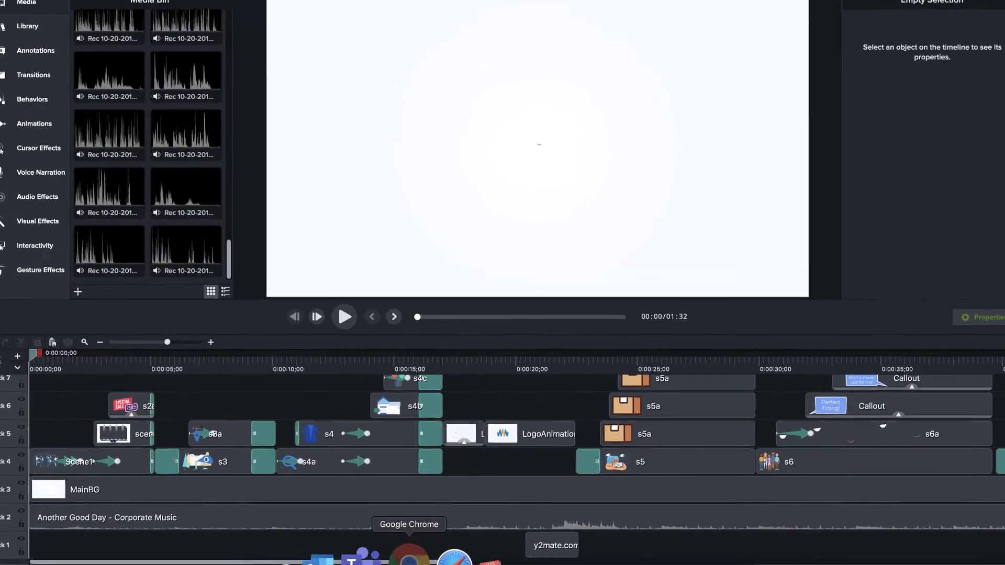
Play the Wish N Wear presentation on YouTube and pause it on the store scene
click(390, 299)
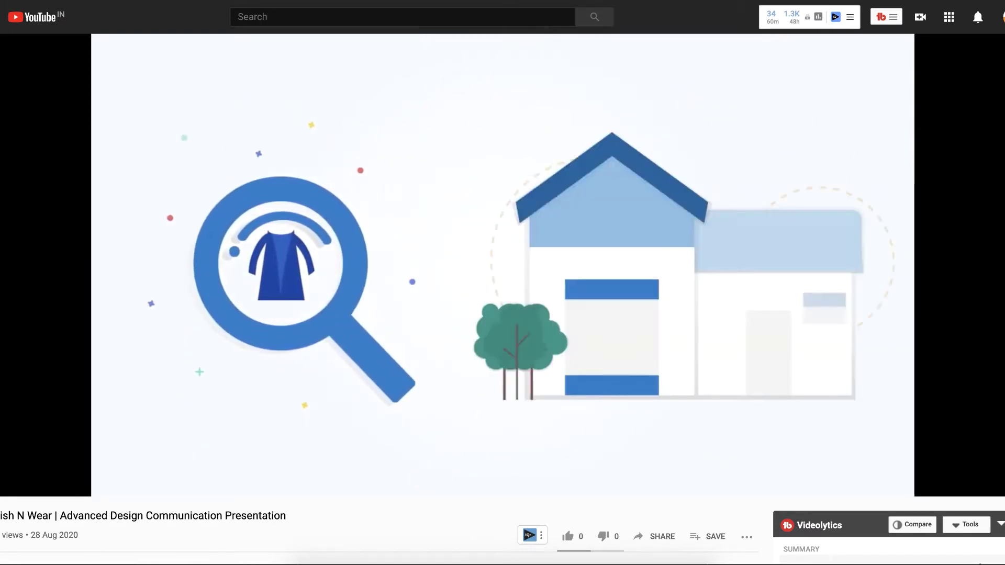
click(535, 303)
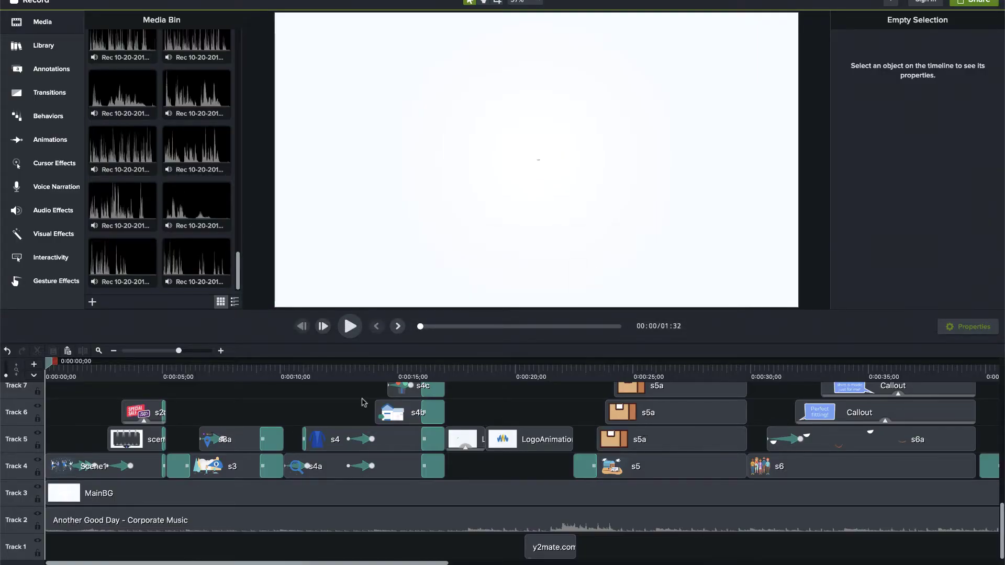
Browse the s5–s9 scene images in the Media Bin, then bring Sketch forward
scroll(230, 413, up, 1)
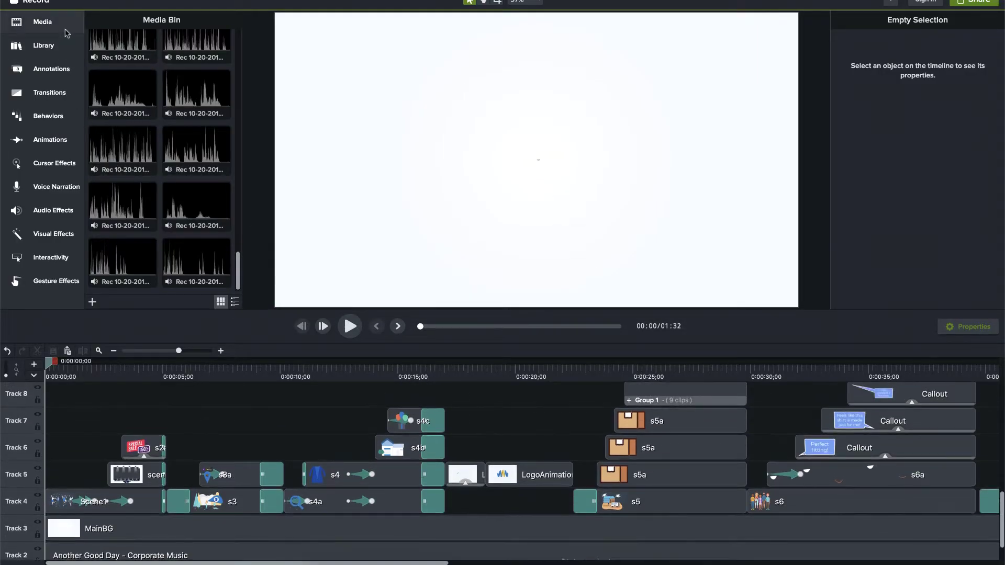
scroll(158, 103, down, 1)
scroll(158, 103, up, 15)
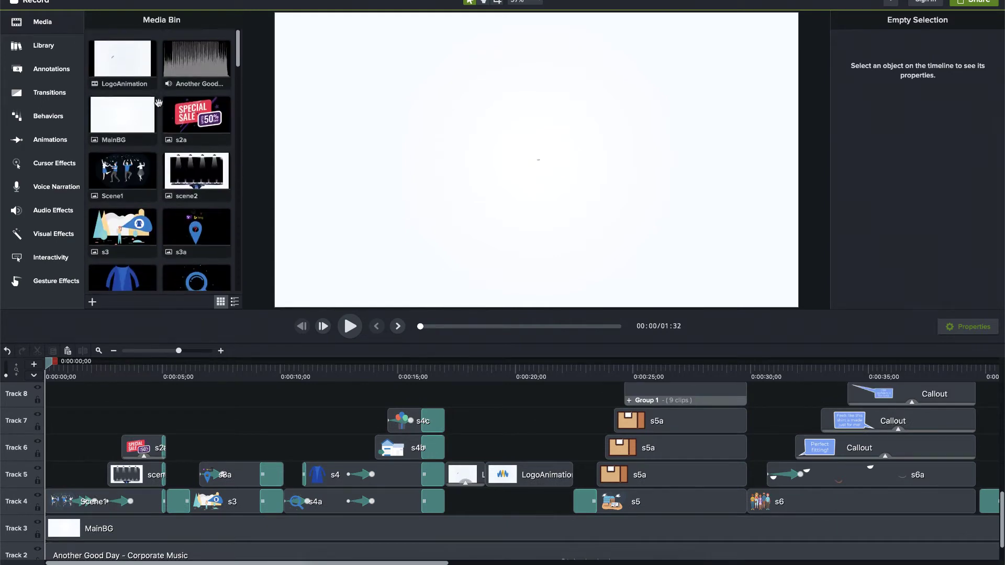
scroll(158, 103, up, 3)
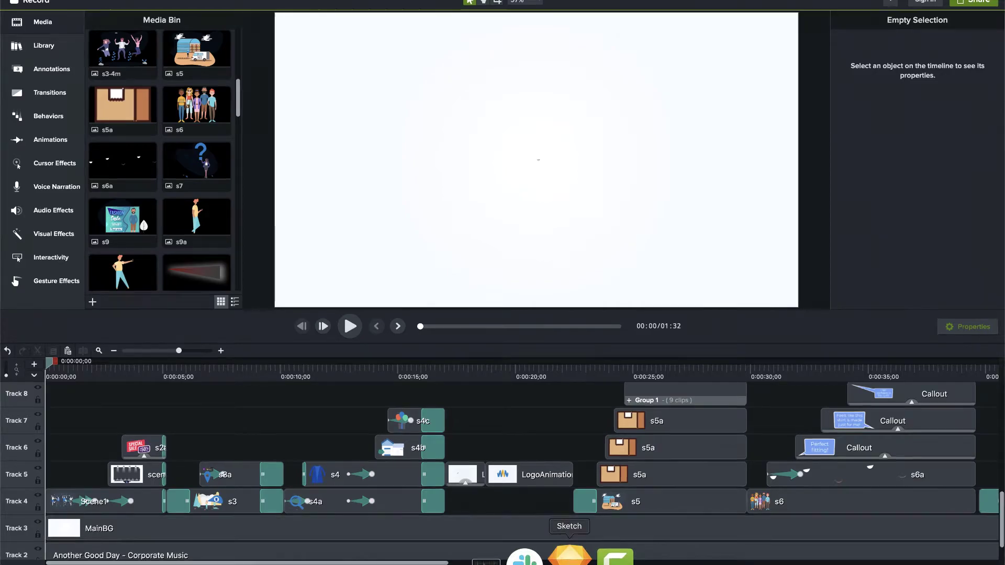
click(567, 552)
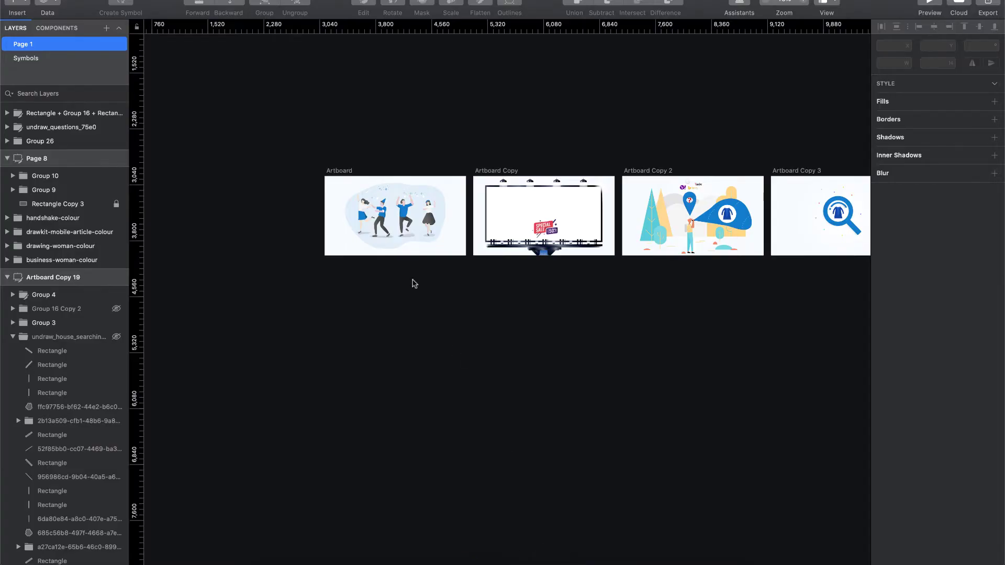
scroll(414, 283, right, 5)
scroll(413, 283, up, 3)
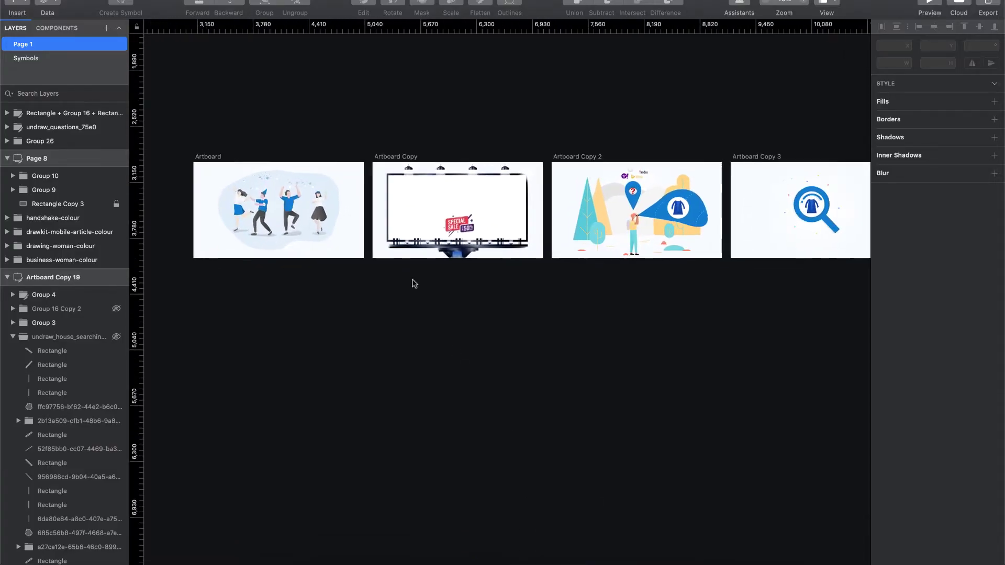
scroll(414, 283, right, 6)
scroll(414, 283, right, 8)
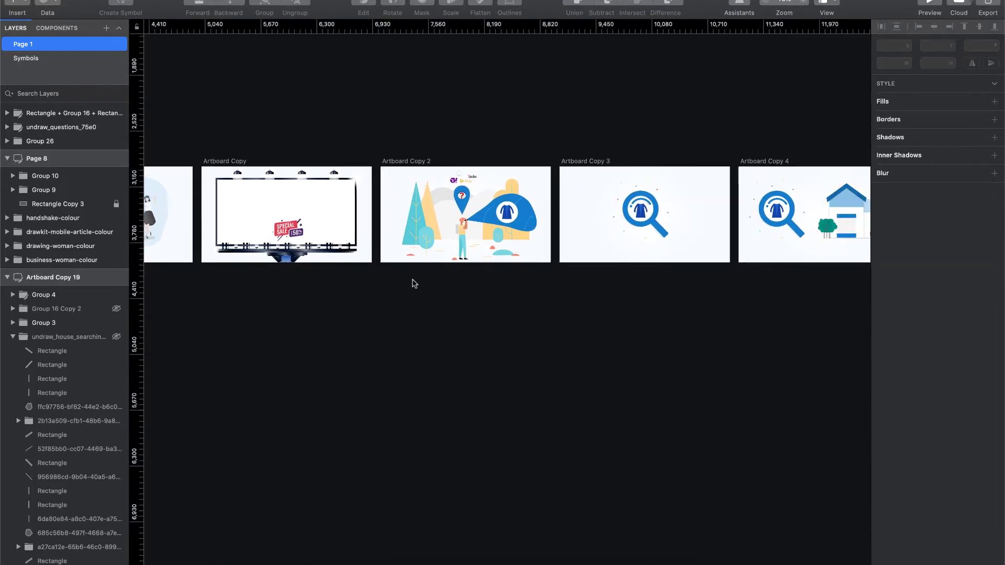
scroll(414, 283, left, 9)
scroll(413, 283, left, 5)
scroll(414, 283, up, 1)
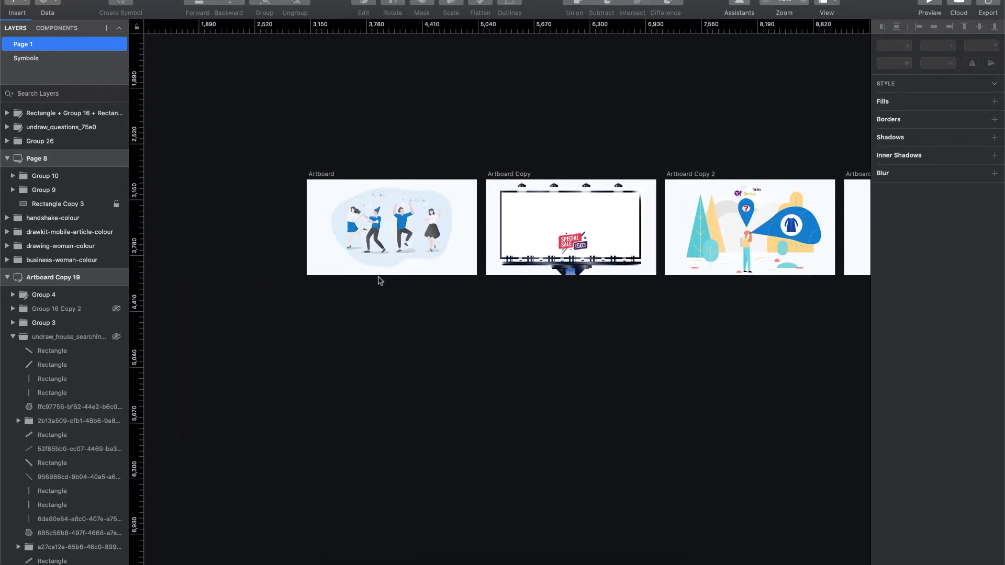
scroll(359, 262, up, 3)
scroll(424, 309, up, 2)
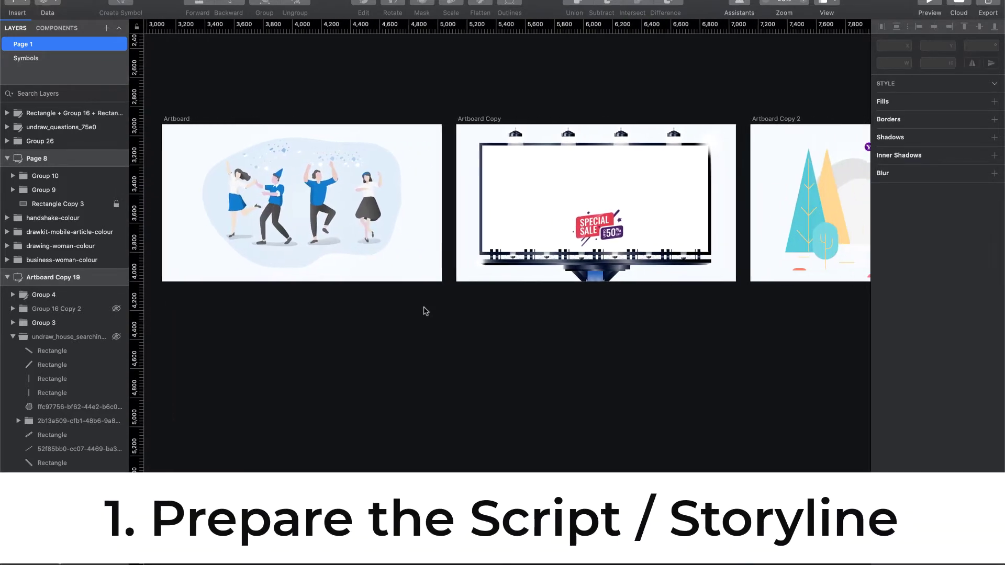
scroll(424, 309, right, 10)
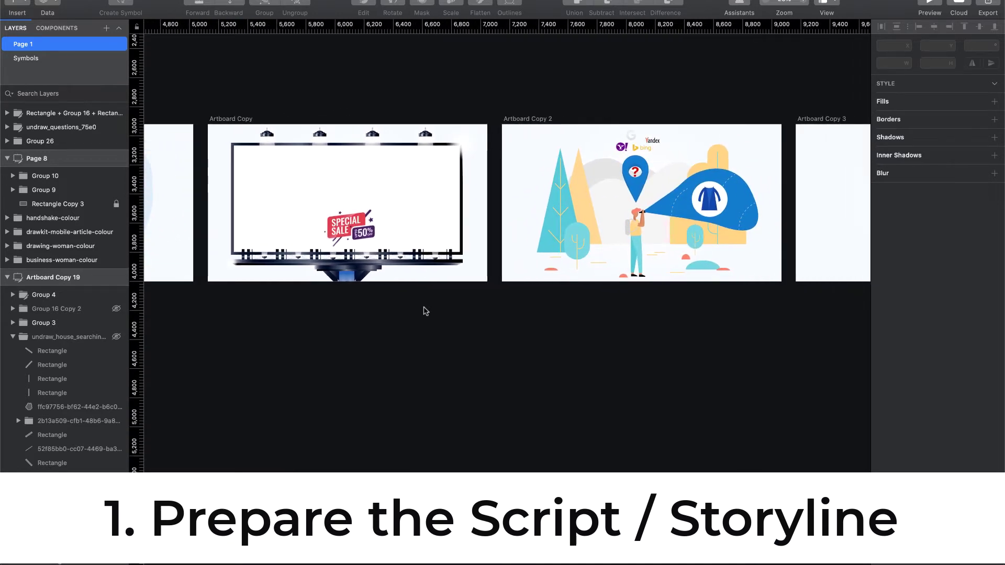
scroll(425, 311, right, 15)
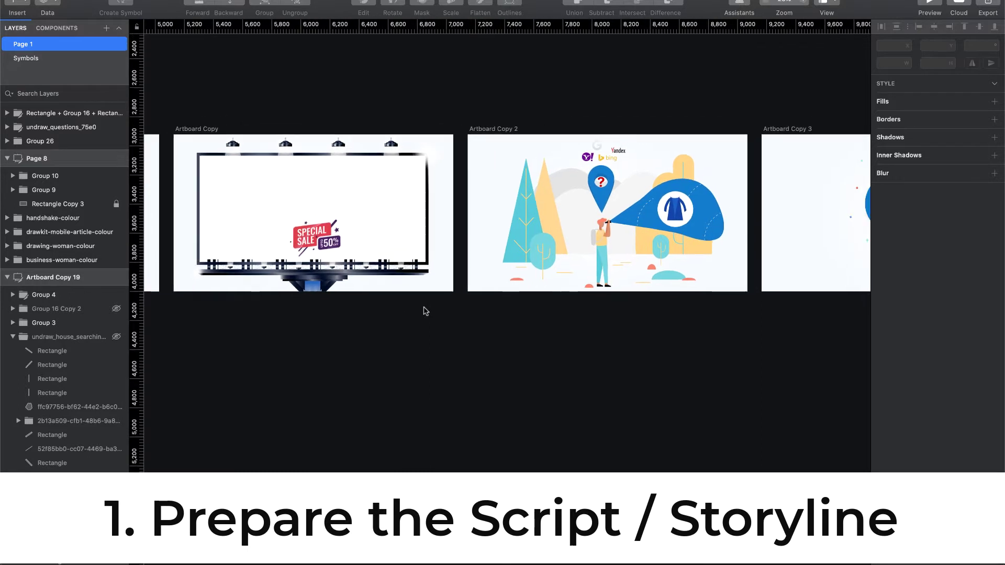
scroll(425, 311, right, 11)
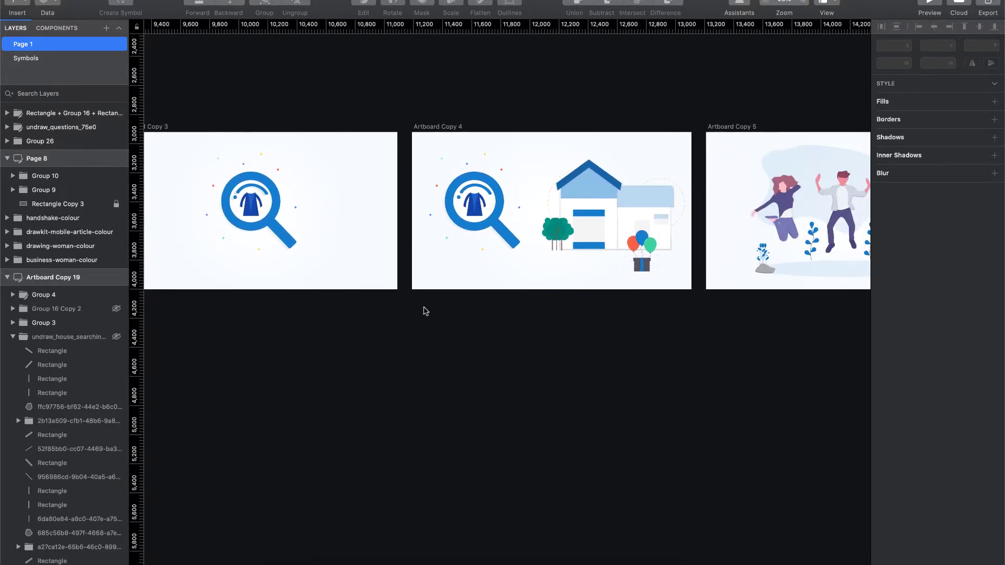
scroll(425, 311, right, 20)
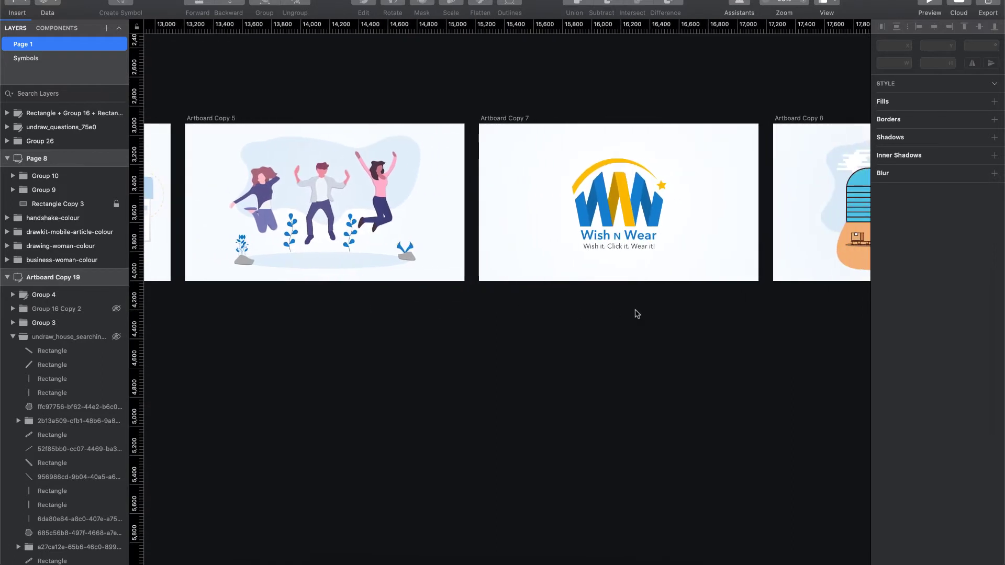
scroll(634, 312, right, 4)
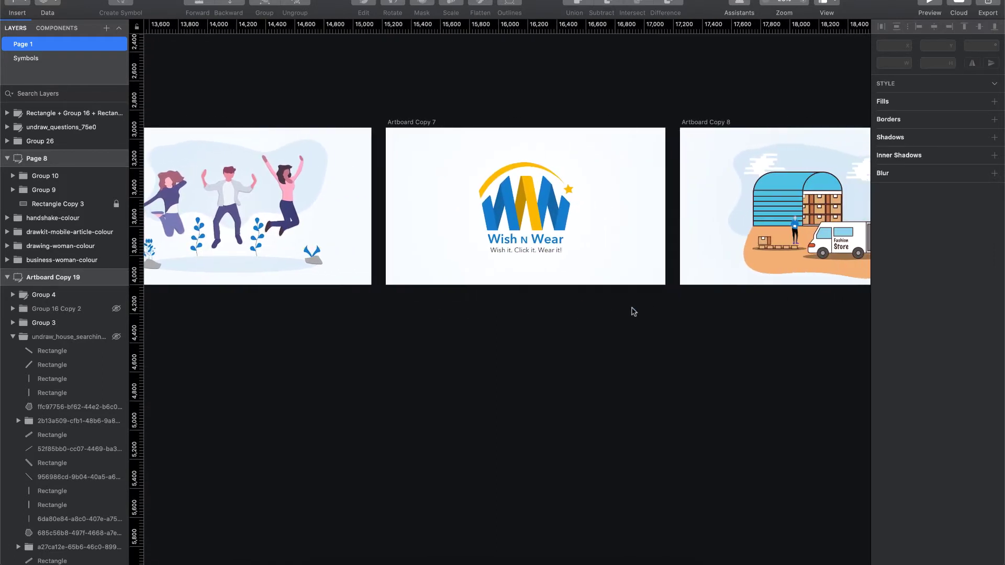
scroll(633, 311, right, 1)
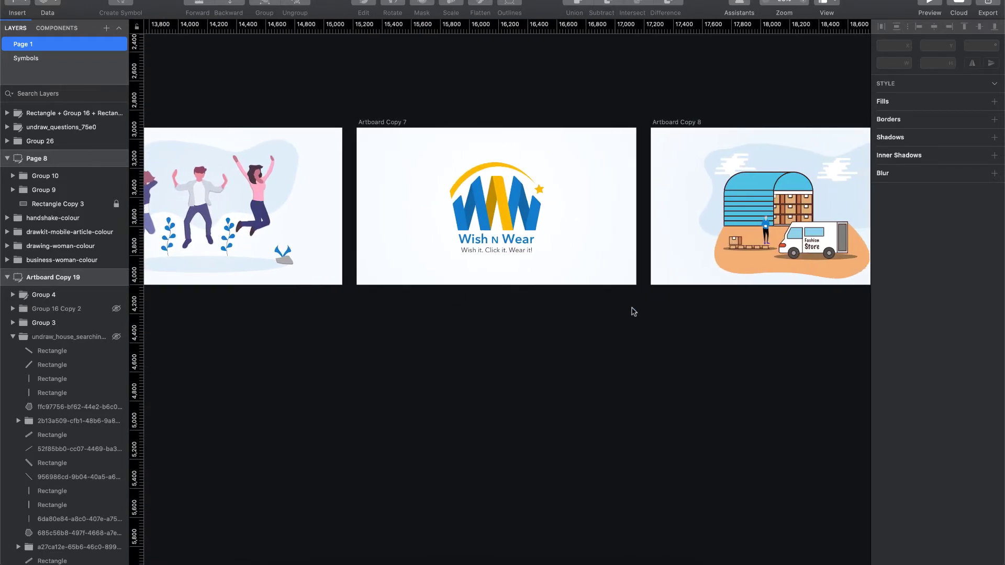
scroll(633, 311, right, 20)
scroll(633, 311, right, 12)
scroll(633, 311, left, 20)
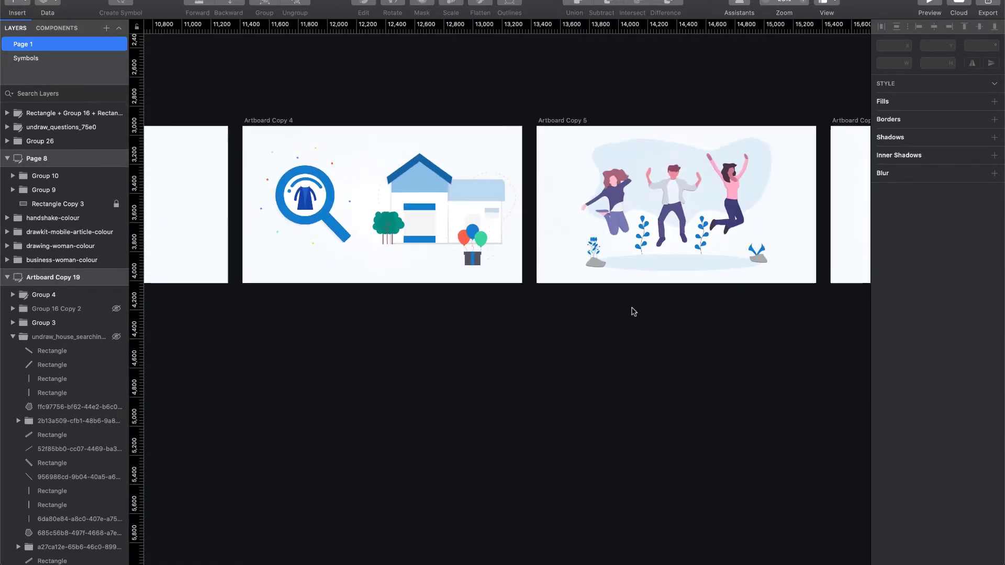
scroll(633, 312, left, 20)
scroll(633, 311, up, 3)
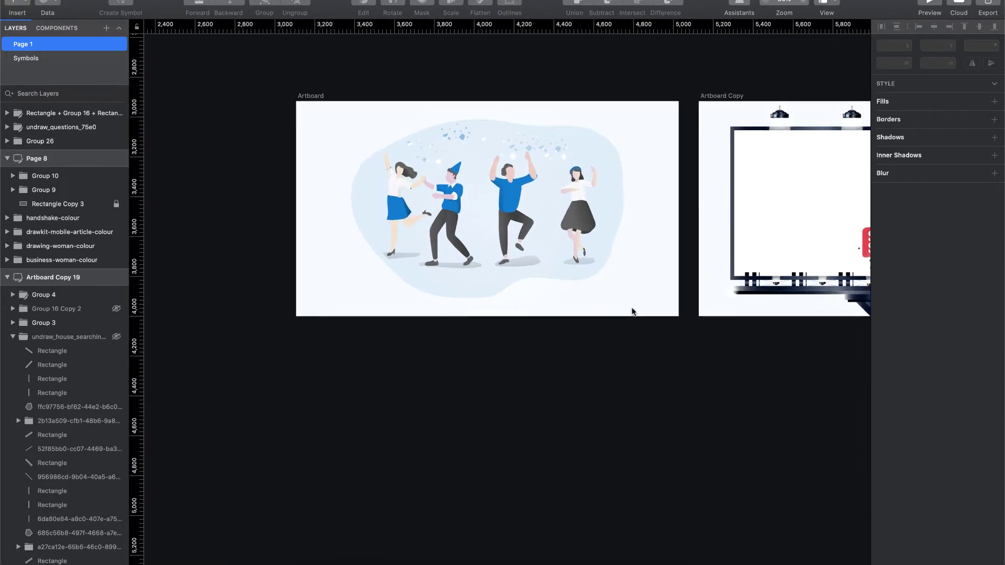
scroll(602, 303, right, 1)
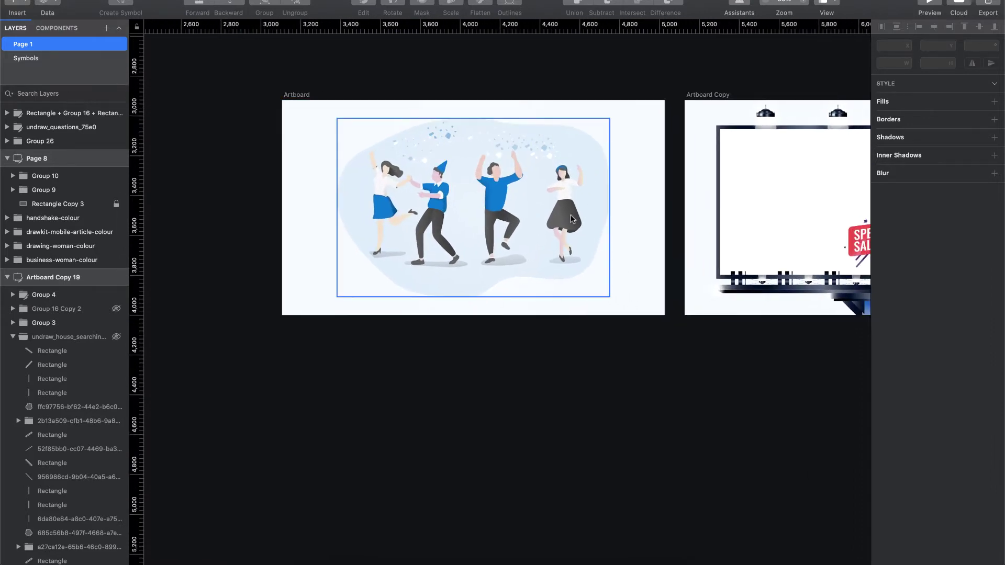
scroll(494, 216, right, 5)
scroll(495, 216, down, 3)
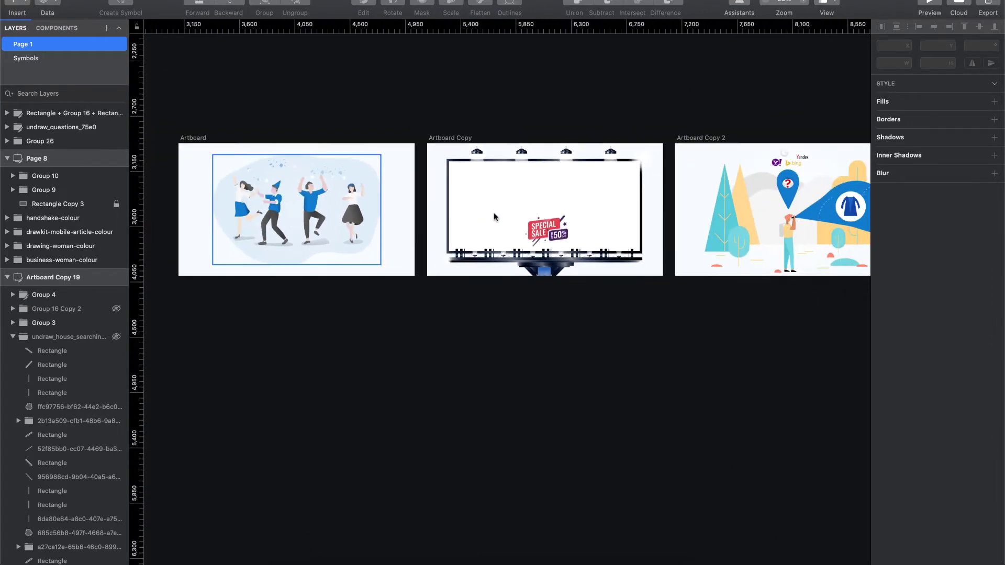
scroll(494, 216, right, 15)
scroll(588, 231, up, 2)
scroll(664, 205, right, 4)
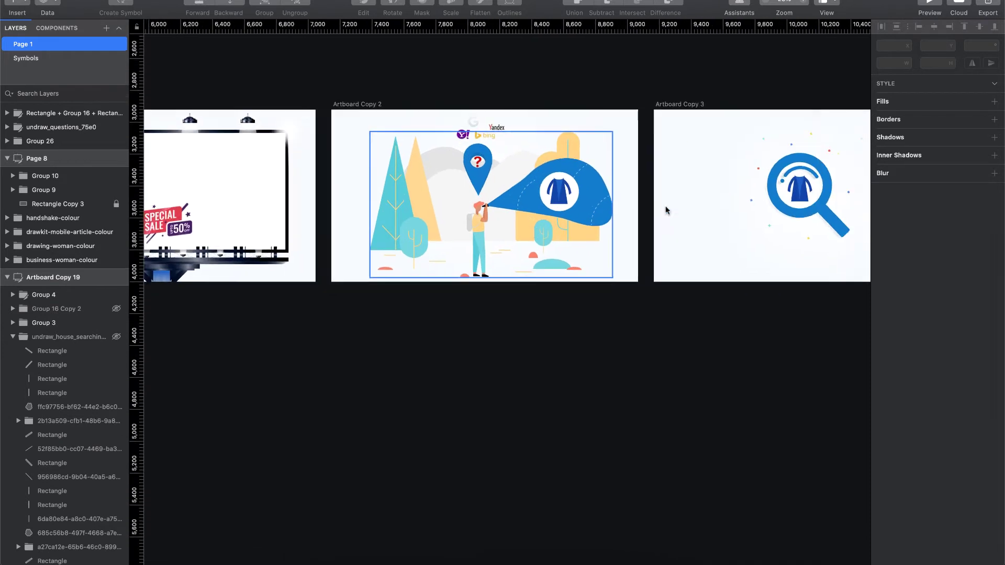
scroll(665, 208, right, 20)
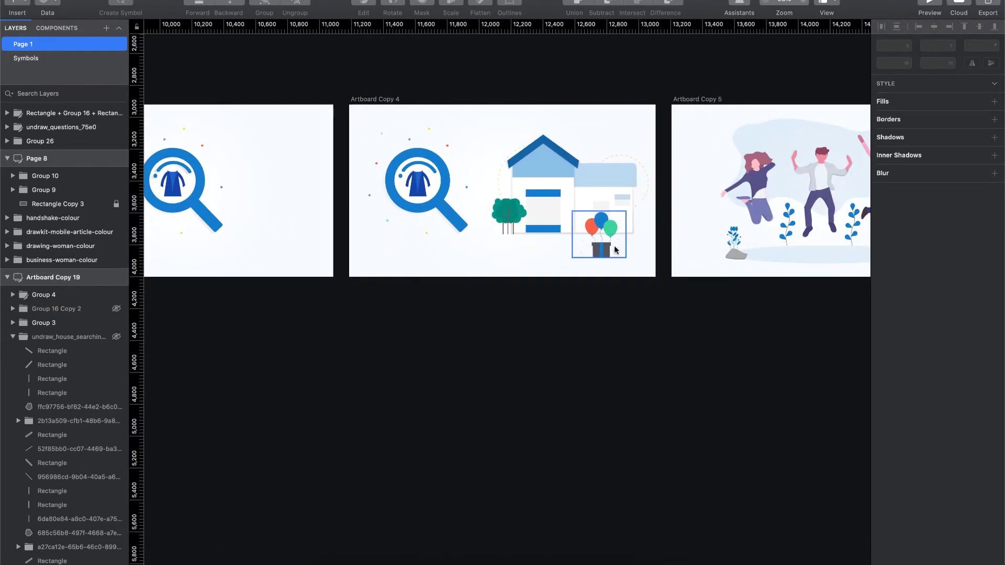
scroll(606, 245, right, 10)
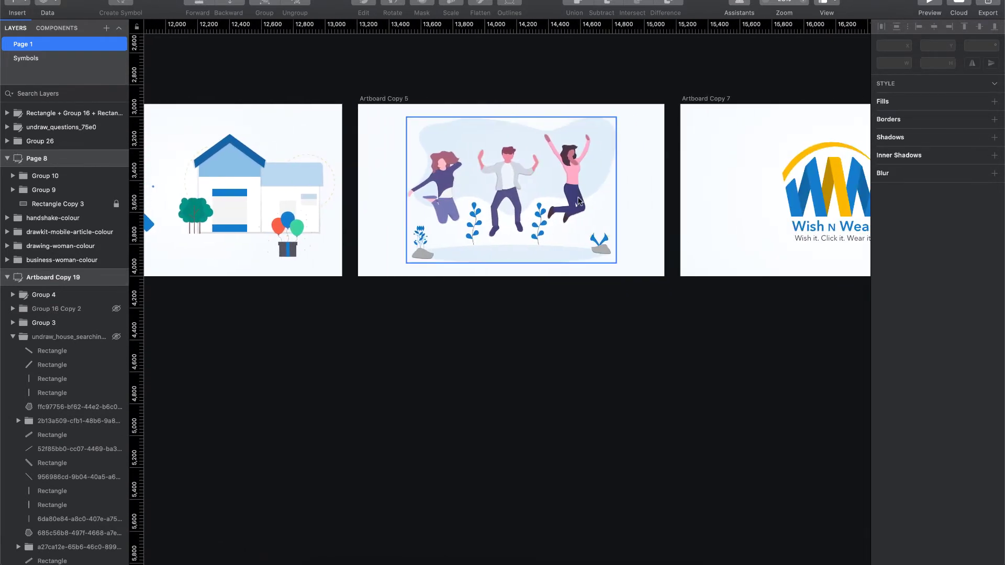
scroll(553, 220, right, 16)
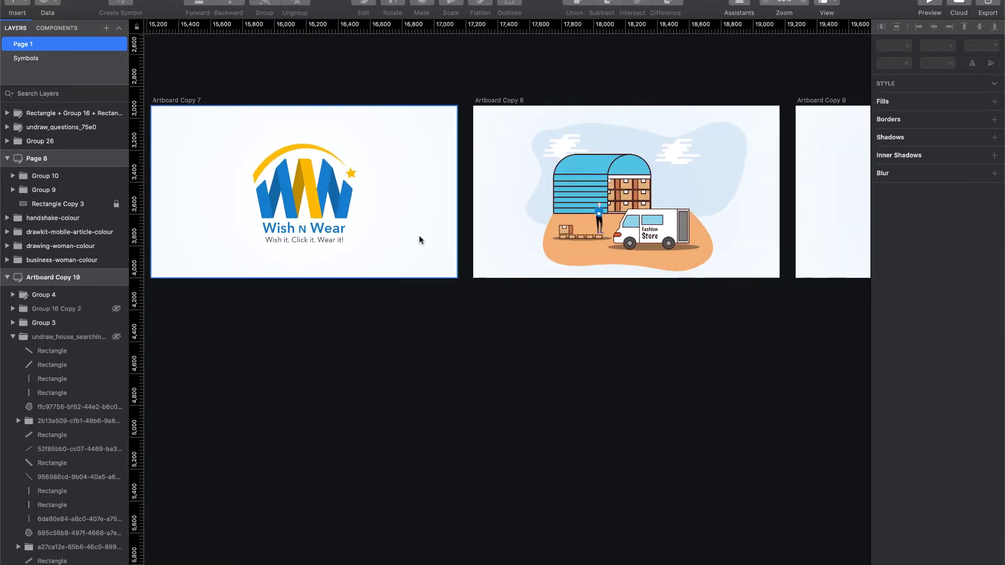
scroll(341, 235, right, 17)
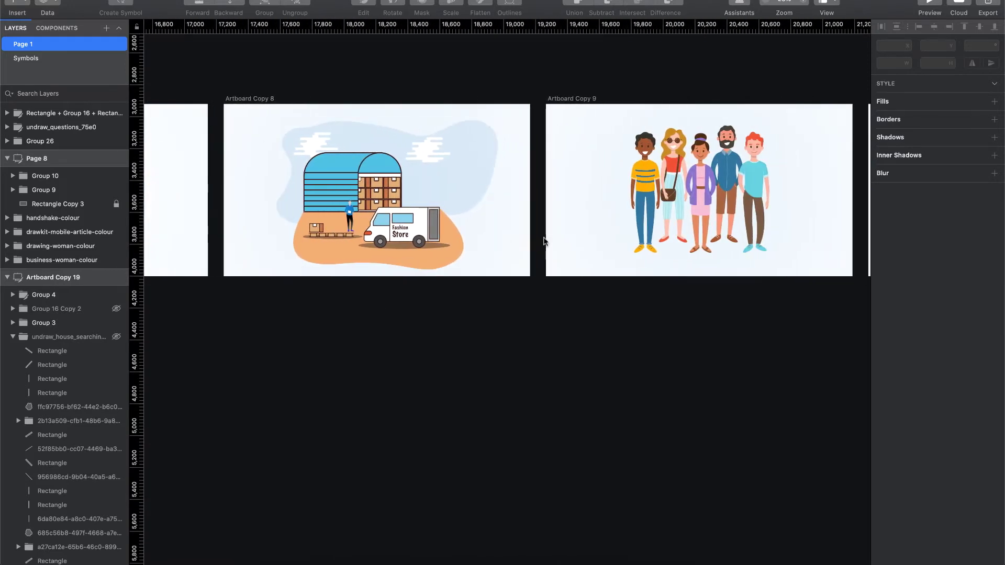
scroll(637, 269, right, 20)
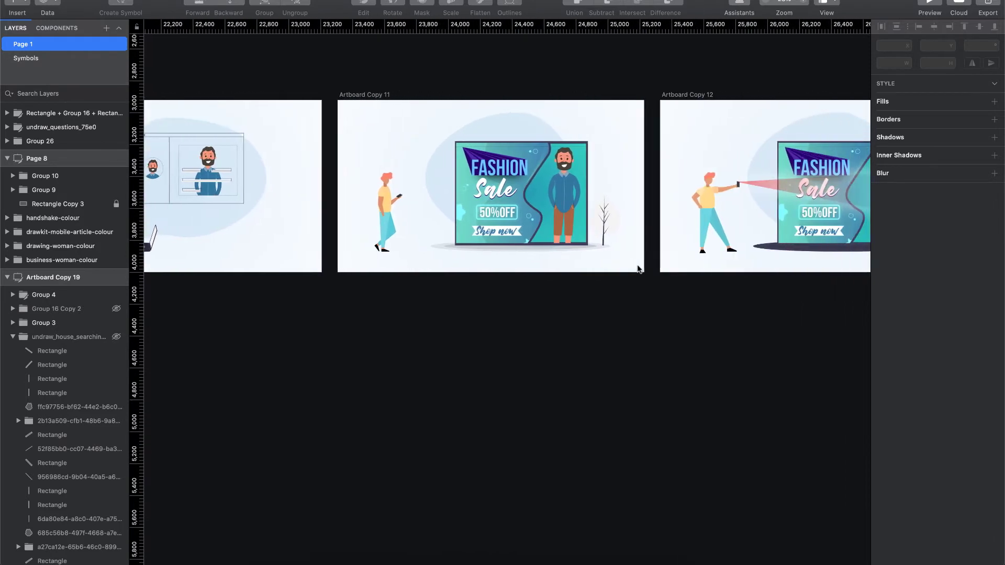
scroll(637, 269, right, 13)
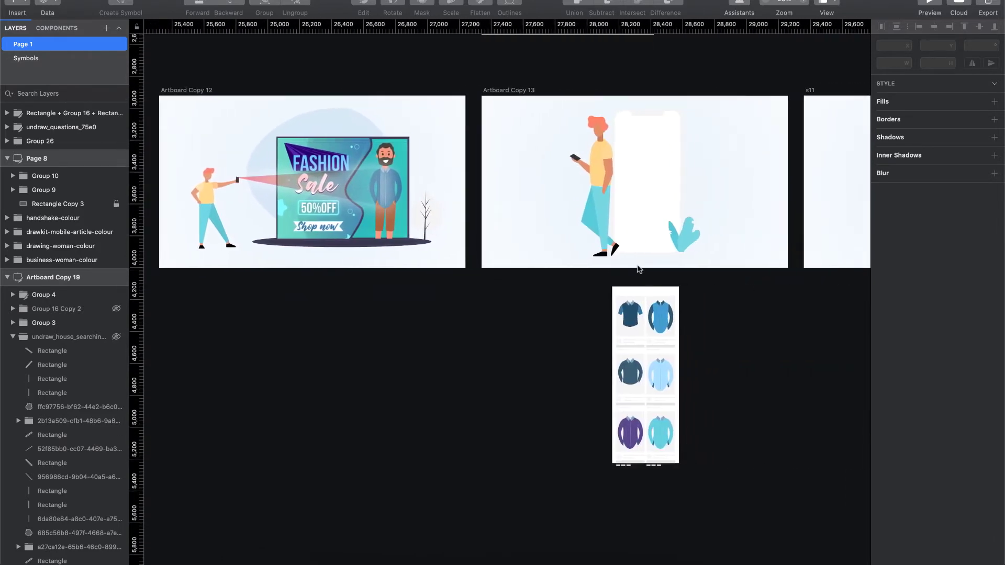
scroll(638, 269, left, 5)
scroll(637, 269, left, 20)
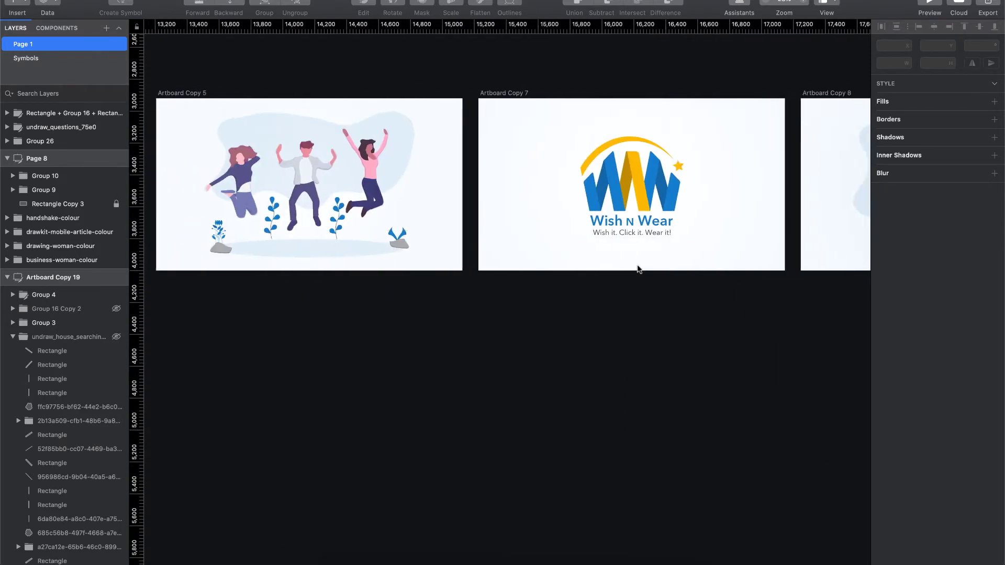
scroll(637, 269, left, 10)
scroll(637, 269, right, 7)
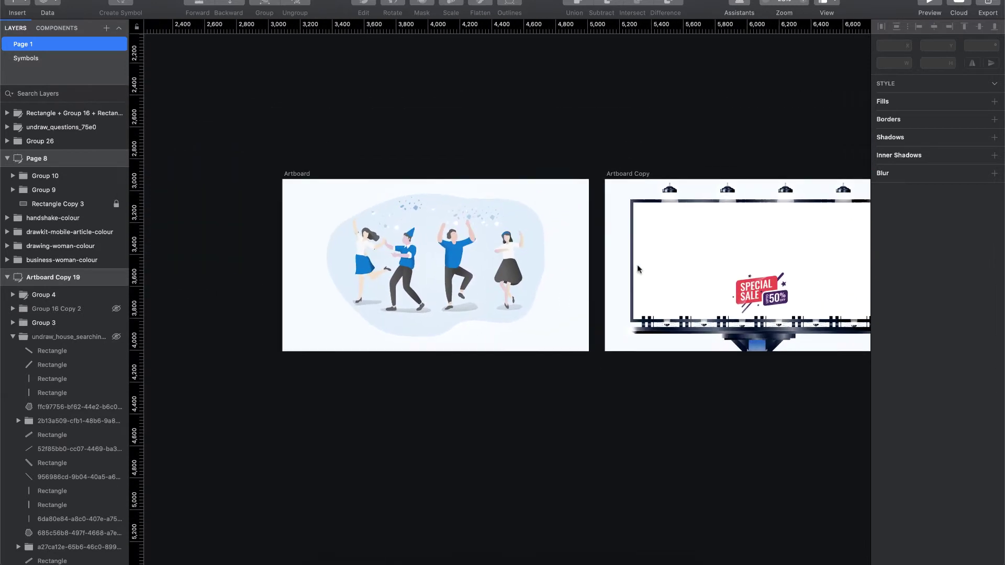
scroll(638, 269, up, 3)
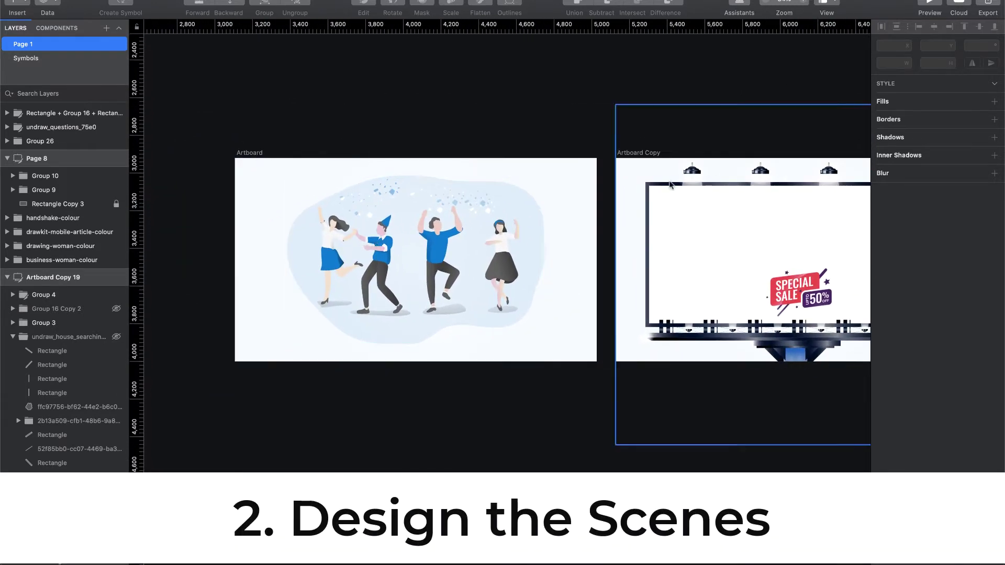
Pan across the artboards and nudge the search-pin-and-logos group lower
scroll(254, 128, up, 3)
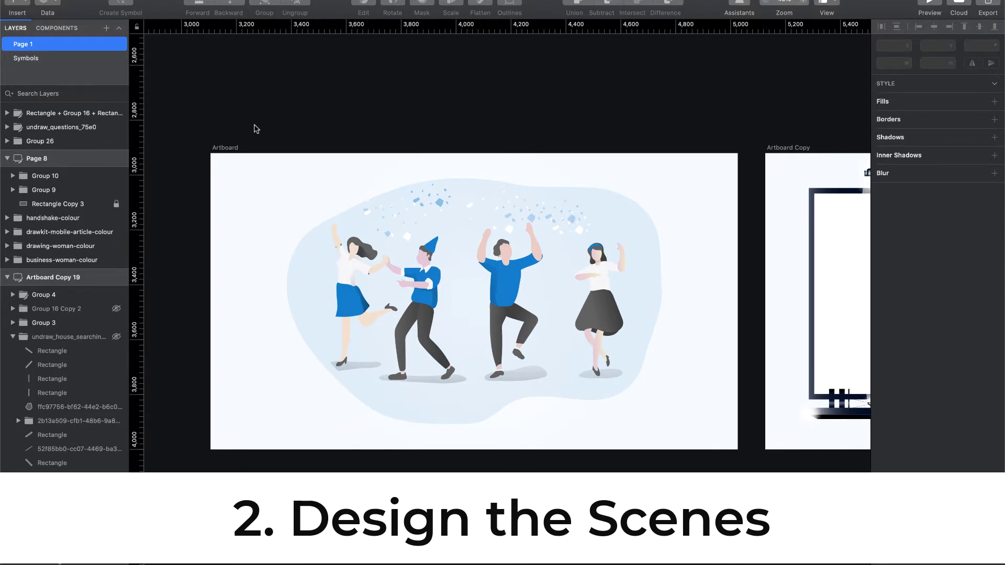
scroll(497, 298, right, 8)
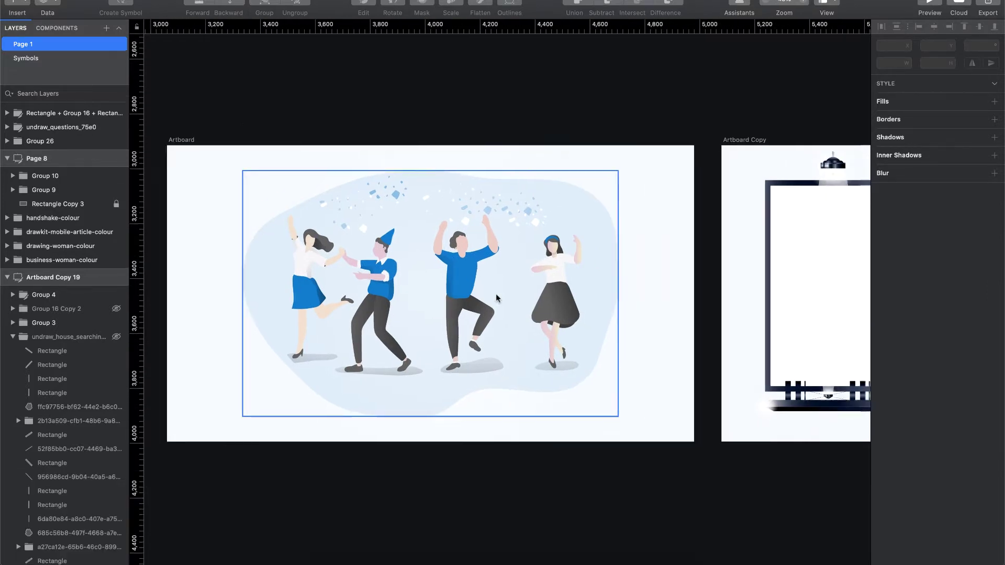
scroll(497, 298, down, 2)
scroll(497, 298, right, 15)
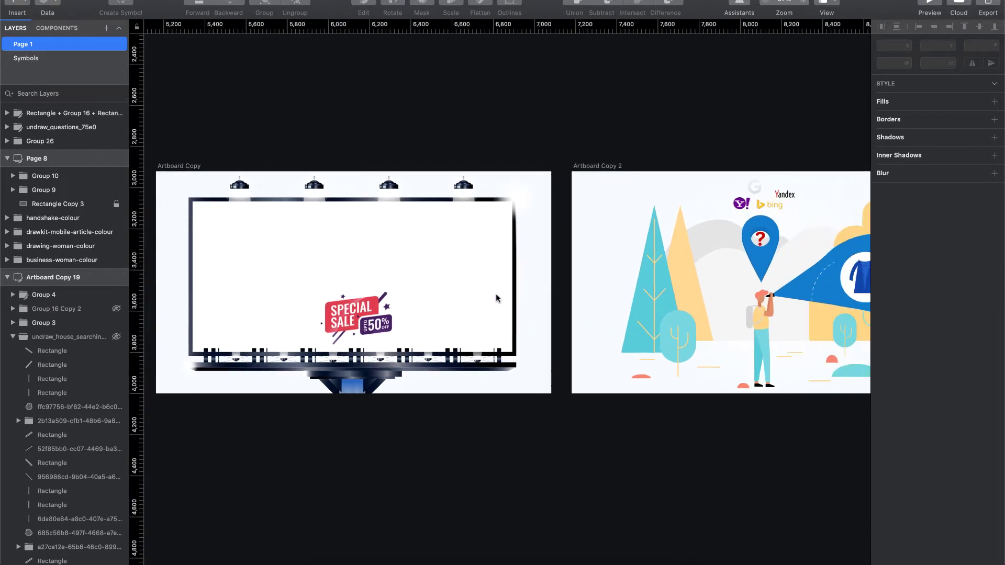
scroll(496, 298, right, 5)
scroll(482, 306, right, 9)
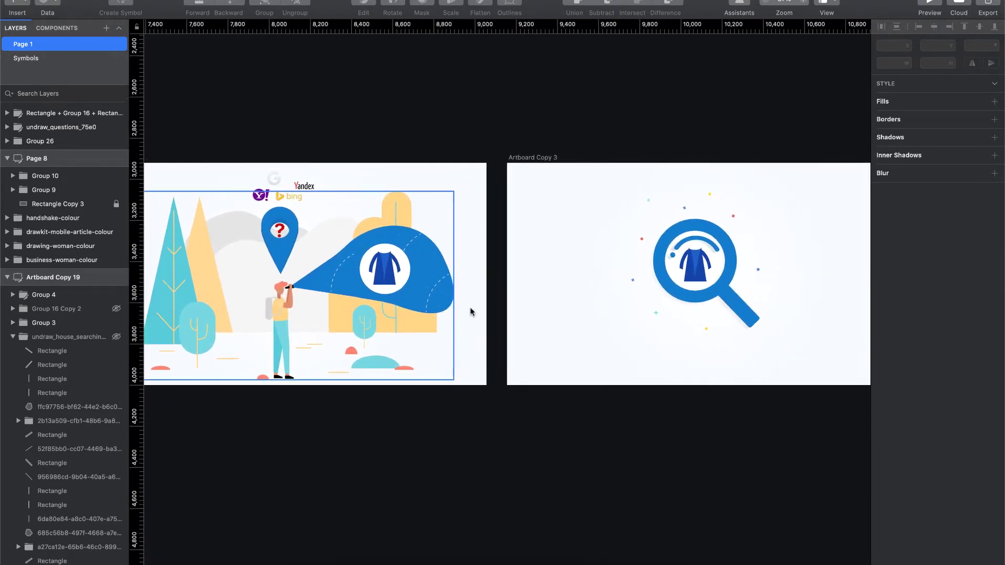
scroll(469, 309, right, 5)
scroll(470, 309, left, 15)
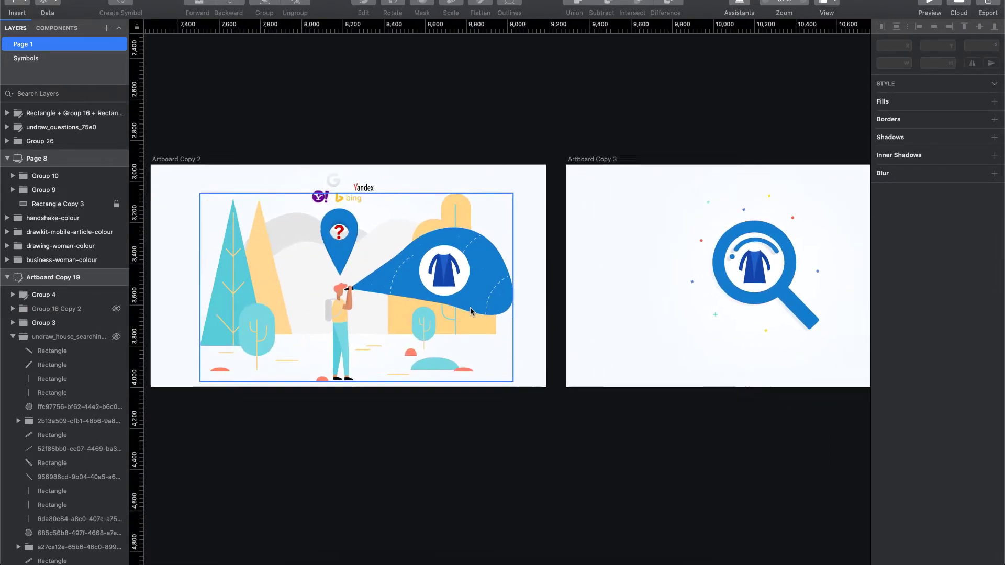
scroll(470, 307, up, 5)
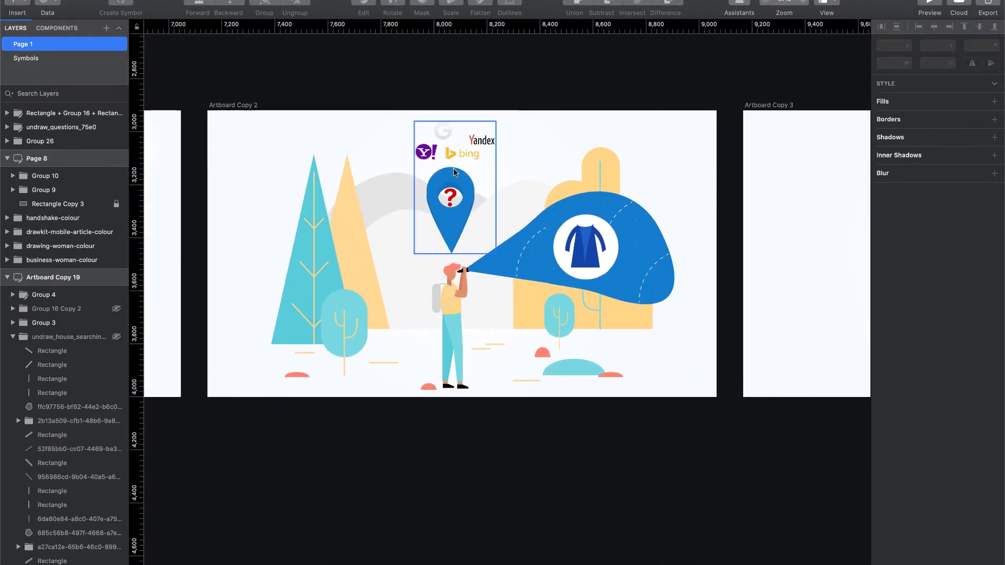
mouse_move(443, 214)
mouse_down()
mouse_move(454, 118)
mouse_move(447, 92)
mouse_move(436, 222)
mouse_move(442, 157)
mouse_move(457, 205)
mouse_up()
Shift the s4a magnifier group slightly right, try moving it off the shirt, then undo
scroll(458, 206, right, 10)
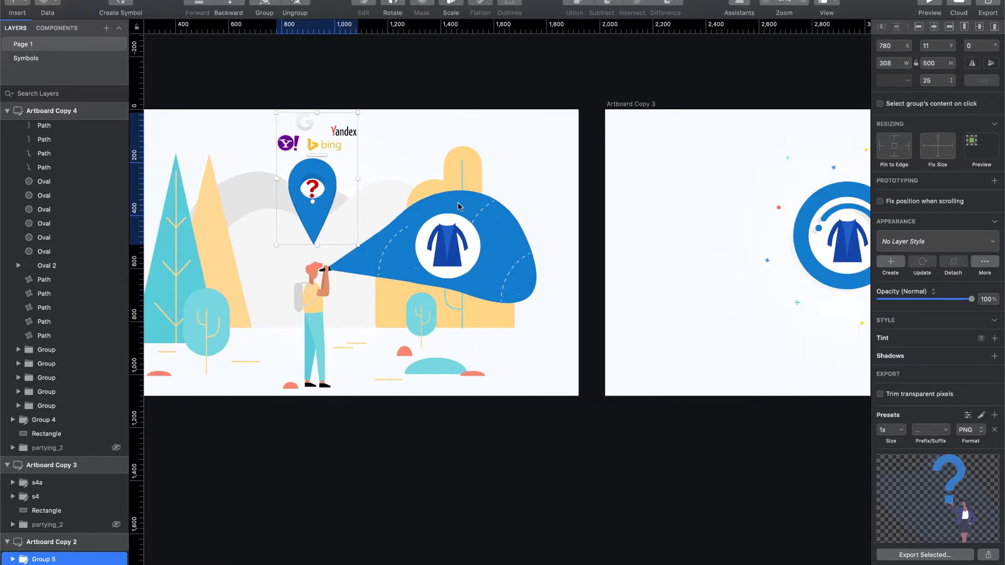
scroll(442, 253, left, 2)
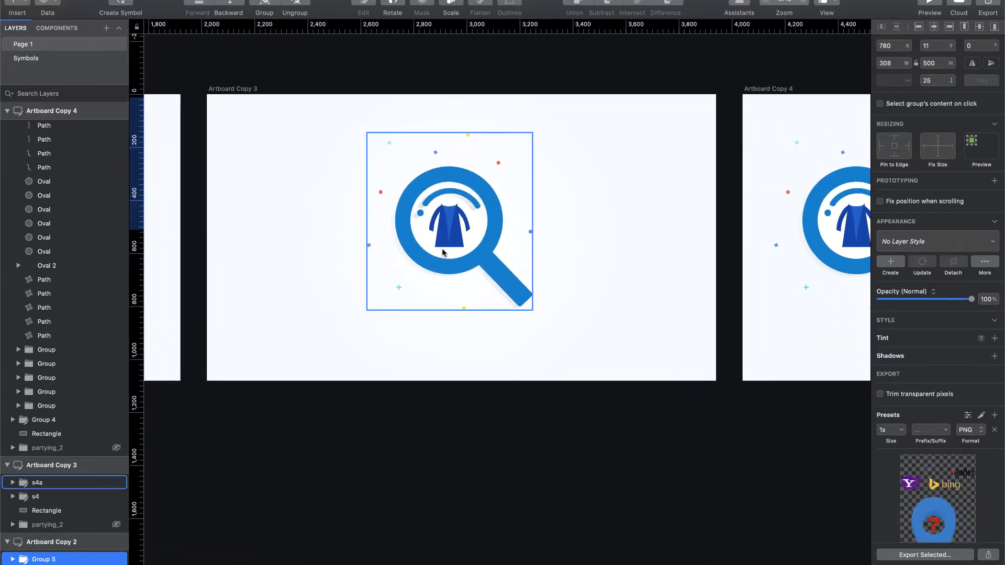
drag(474, 247, 538, 243)
click(449, 231)
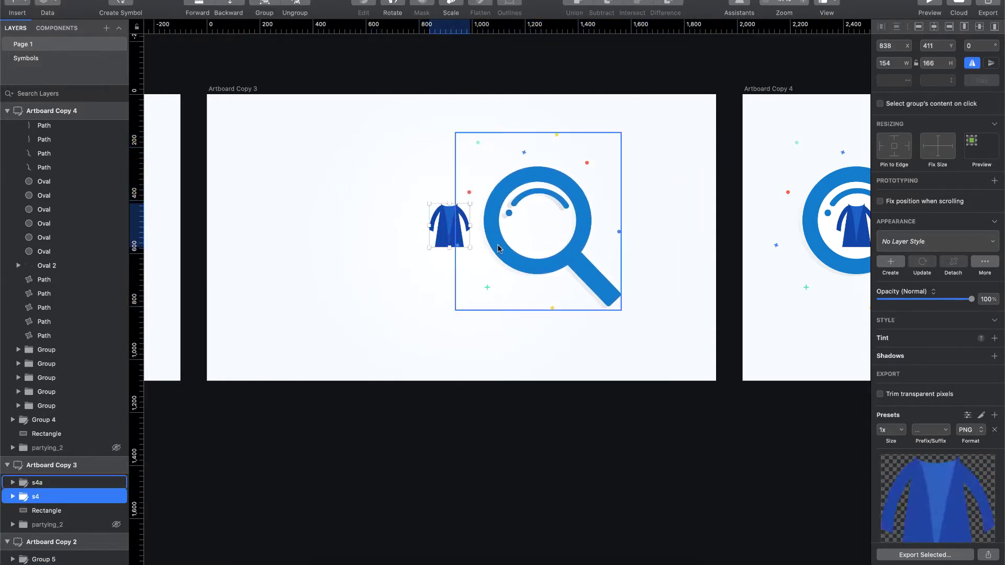
key(super+z)
Raise the balloon gift group slightly
scroll(532, 325, right, 8)
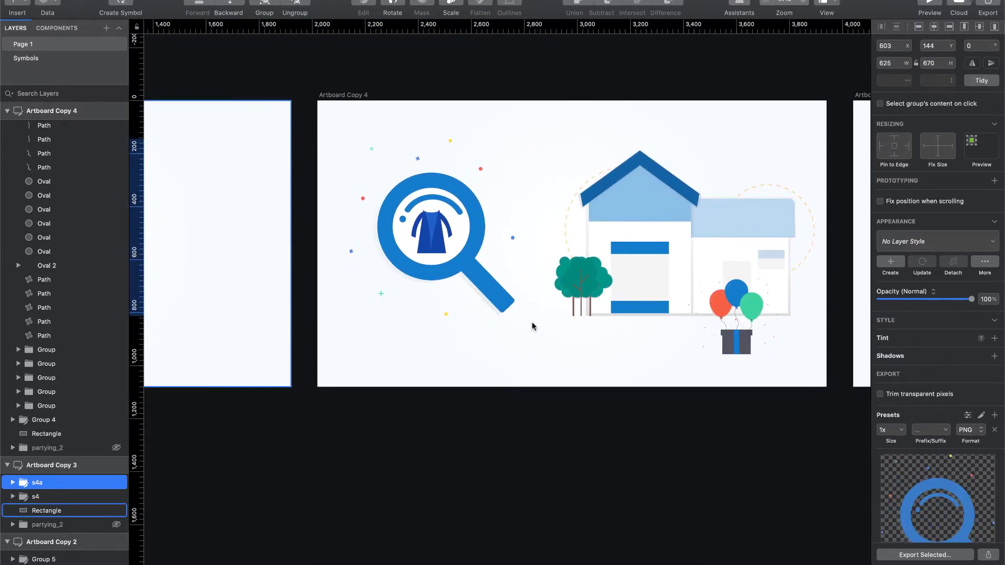
scroll(531, 325, right, 4)
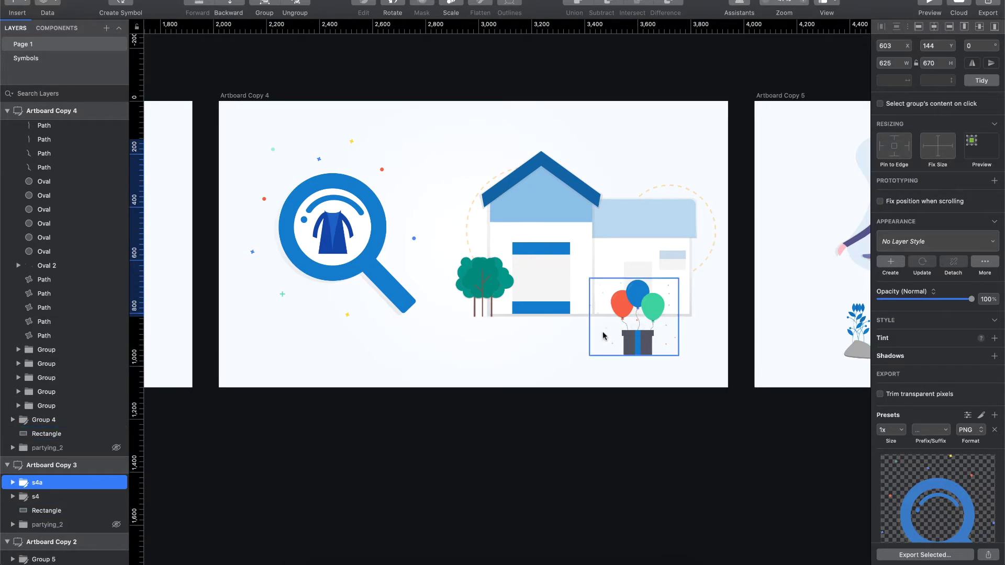
drag(634, 347, 614, 339)
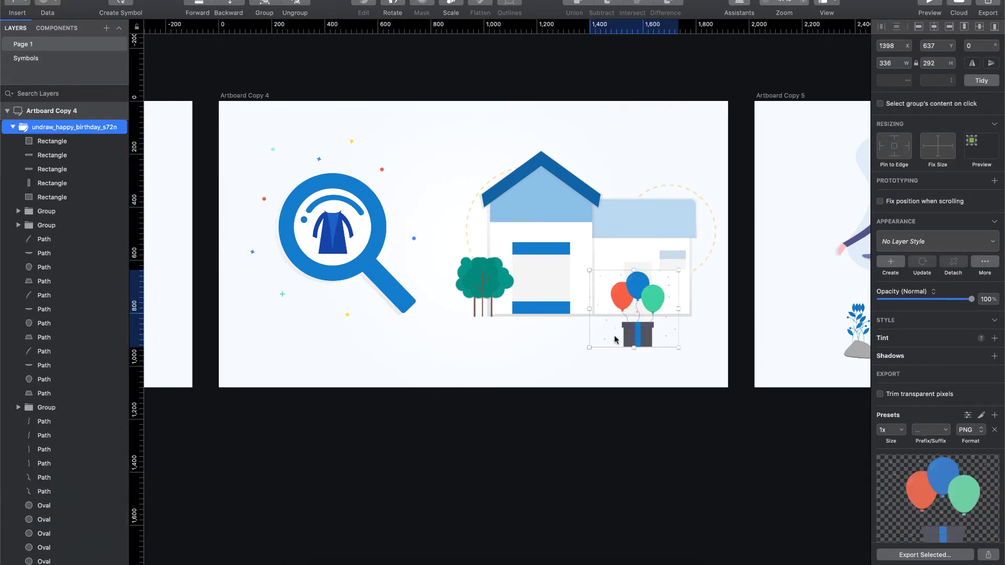
Select the small box in the warehouse scene
scroll(615, 339, right, 20)
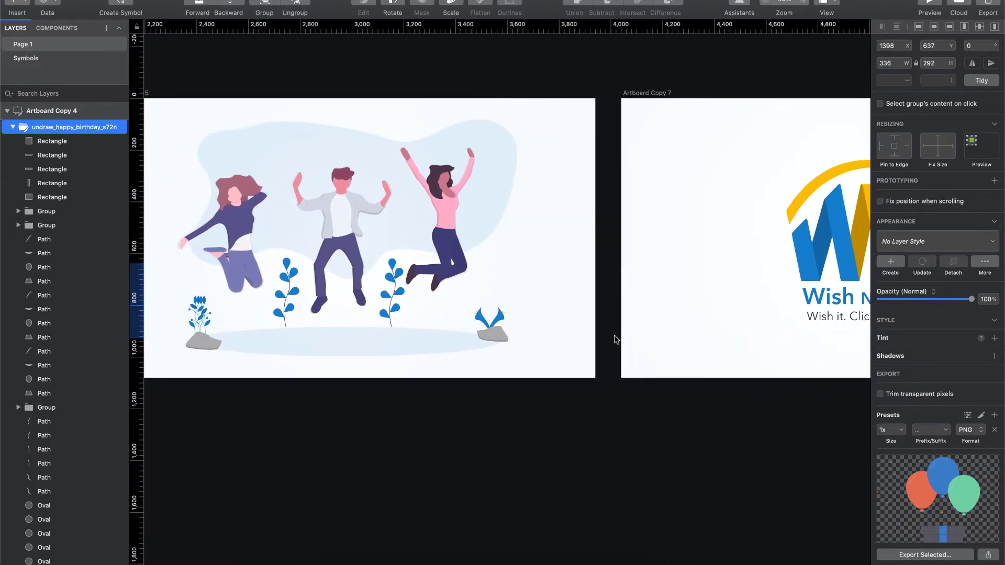
scroll(614, 339, right, 20)
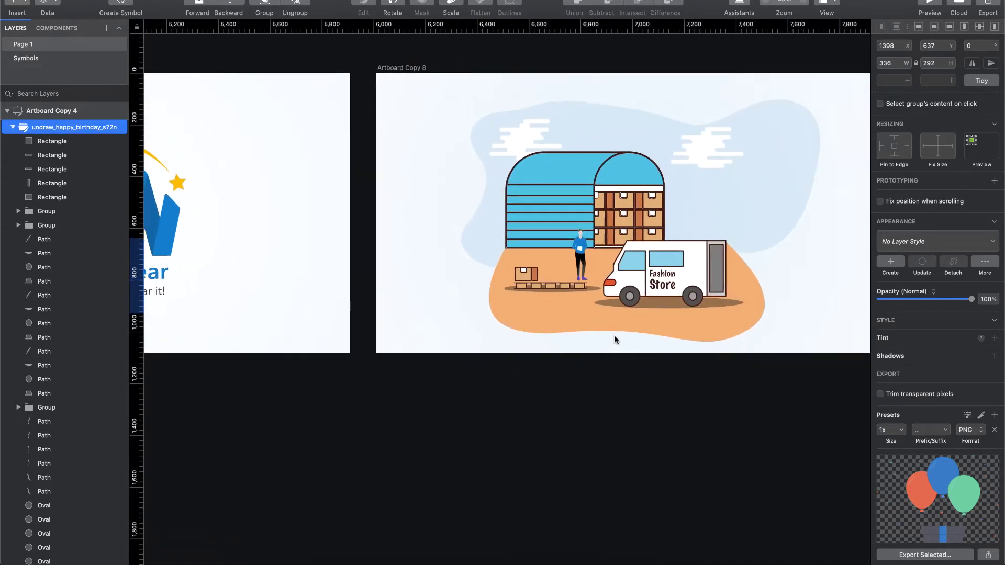
scroll(414, 296, up, 3)
click(339, 274)
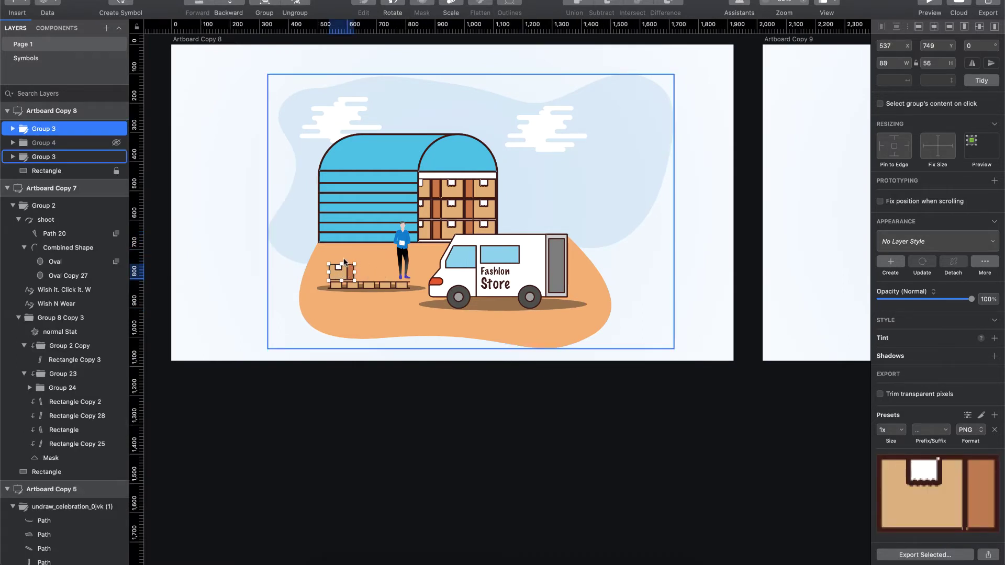
Select the Smiles group on the five people's mouths and reposition it to X 604, Y 240
scroll(368, 256, right, 10)
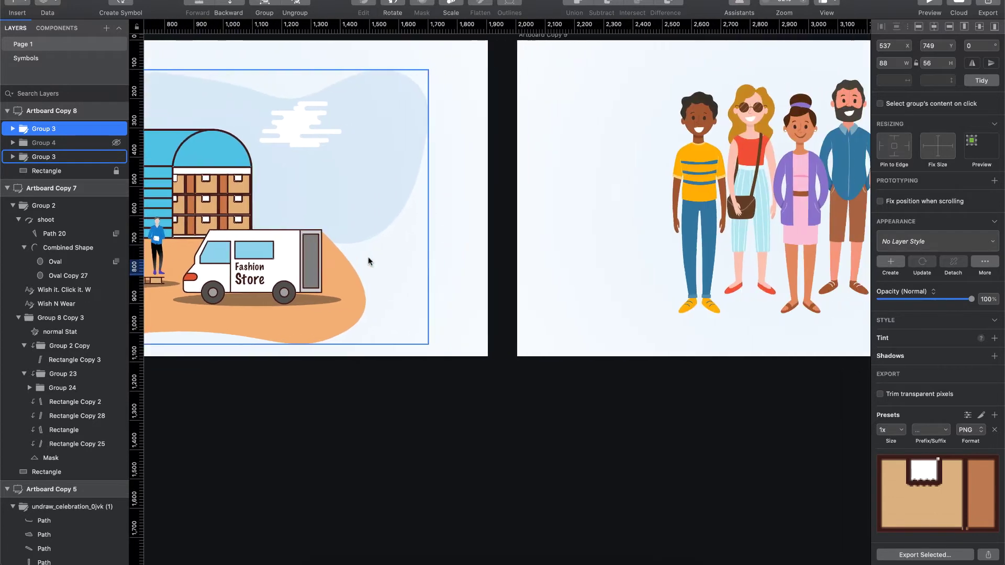
scroll(368, 256, right, 5)
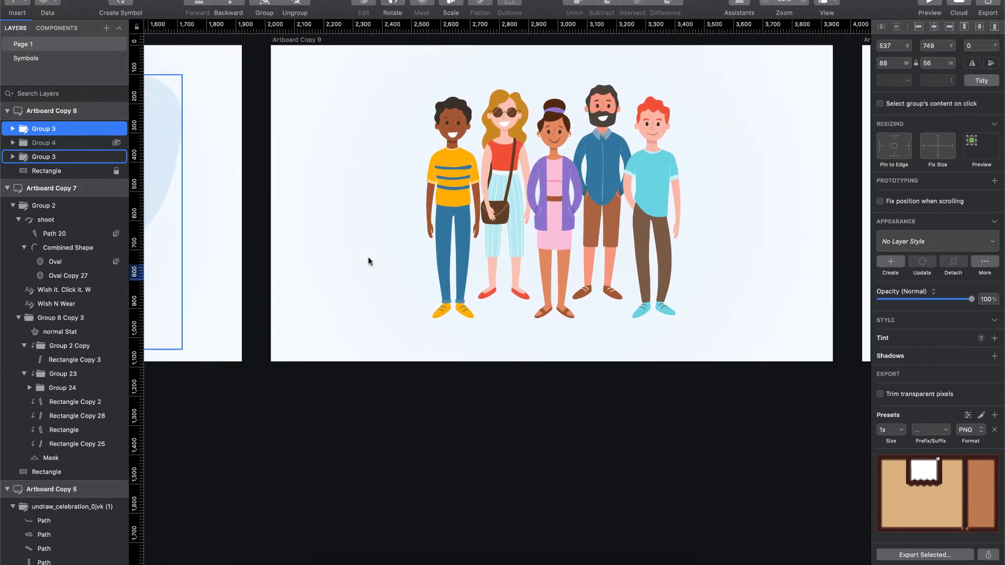
click(509, 123)
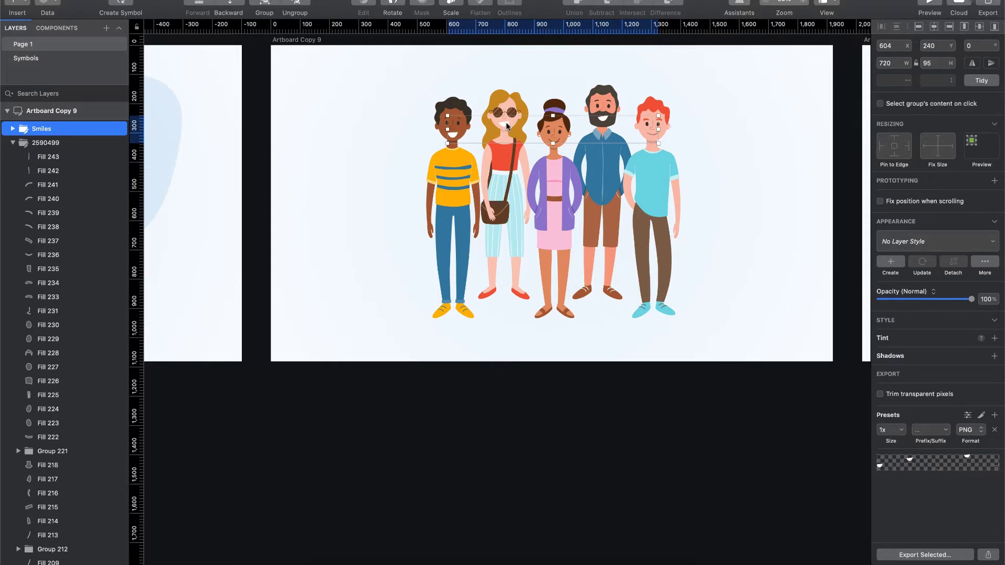
mouse_move(501, 128)
mouse_down()
mouse_move(711, 192)
mouse_move(470, 132)
mouse_move(501, 127)
mouse_up()
scroll(503, 241, right, 10)
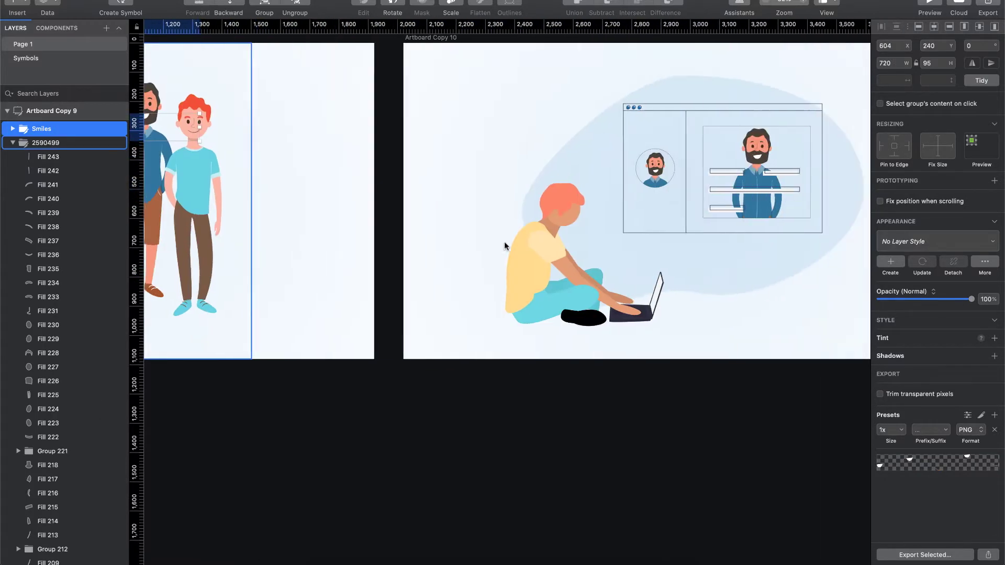
scroll(504, 241, down, 2)
scroll(505, 245, right, 15)
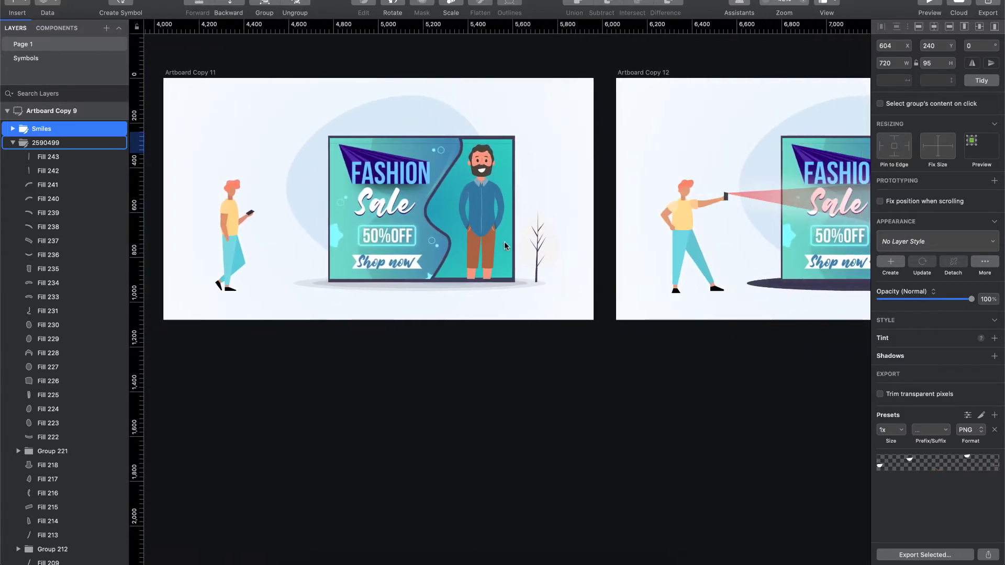
scroll(505, 245, right, 8)
scroll(505, 245, left, 15)
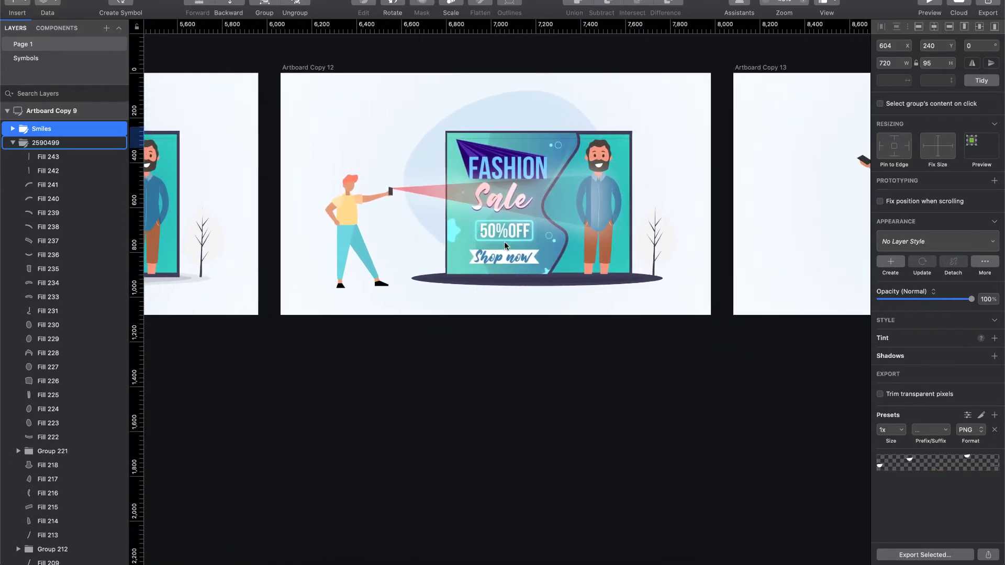
scroll(395, 153, left, 5)
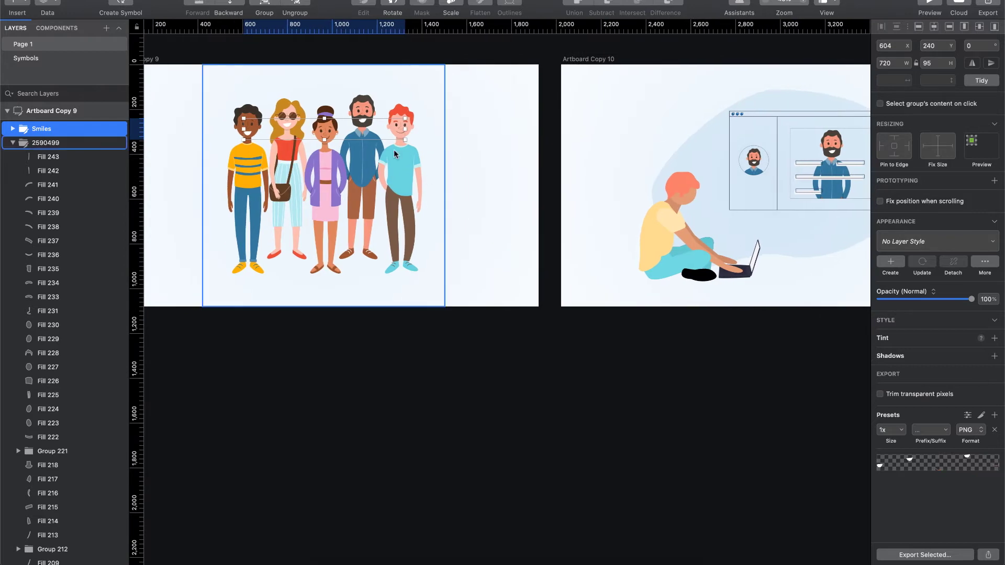
scroll(395, 153, right, 5)
scroll(395, 153, down, 3)
scroll(395, 153, left, 5)
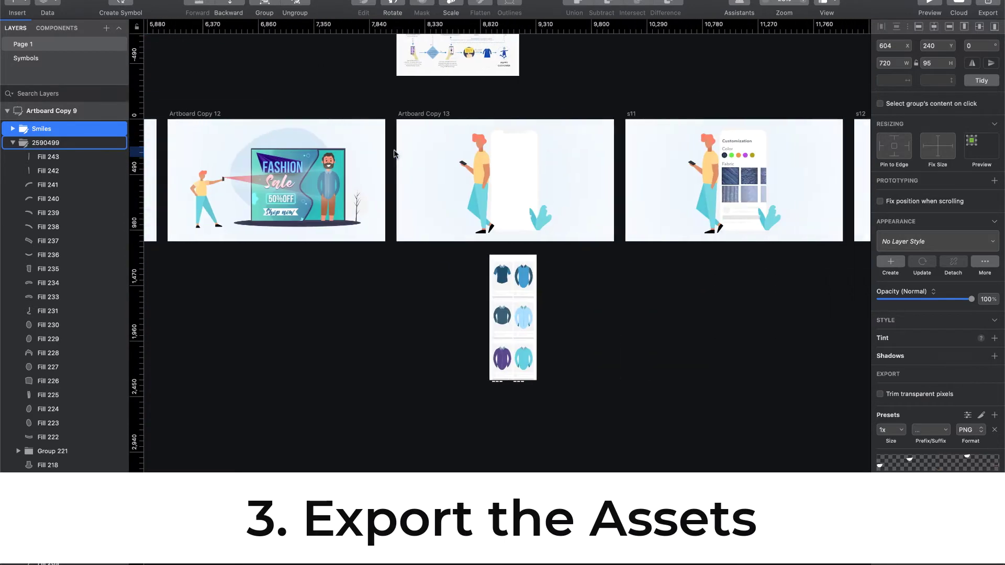
Marquee-select the Smiles and 2590499 groups of the people illustration
drag(567, 153, 482, 240)
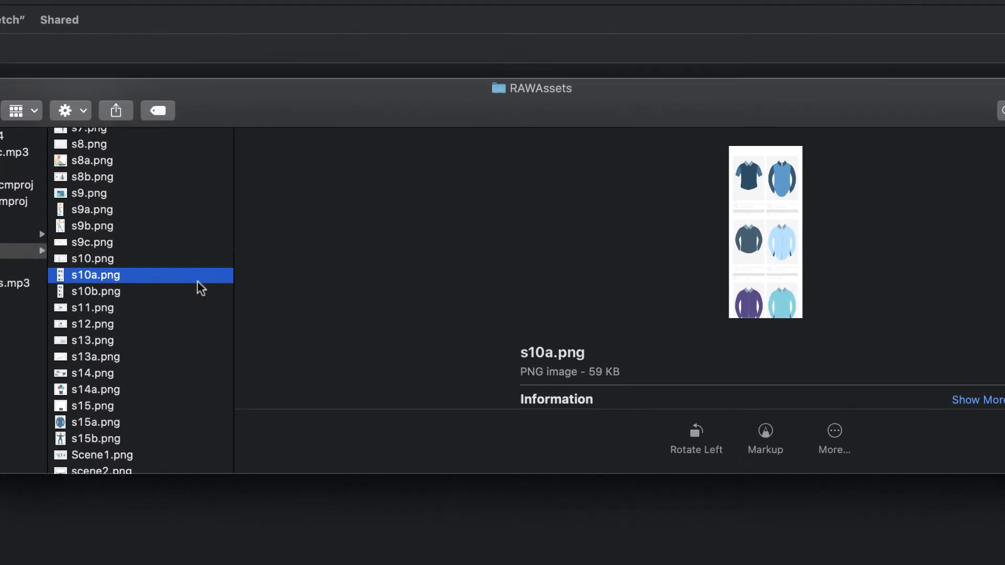
scroll(146, 235, up, 8)
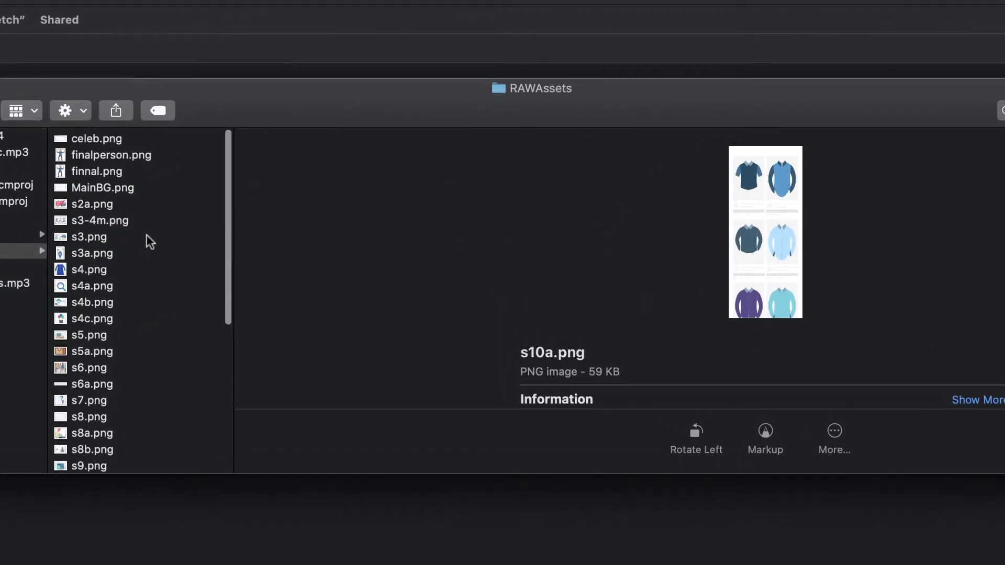
Preview the shirt images s4.png, s4a, s4b and s4c in RAWAssets
scroll(147, 234, down, 3)
scroll(147, 234, up, 3)
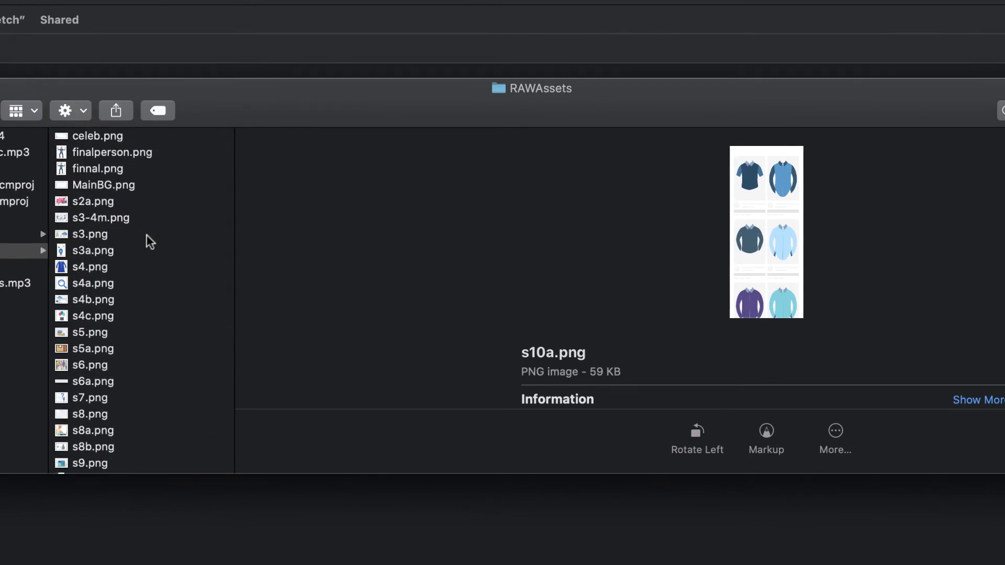
click(96, 259)
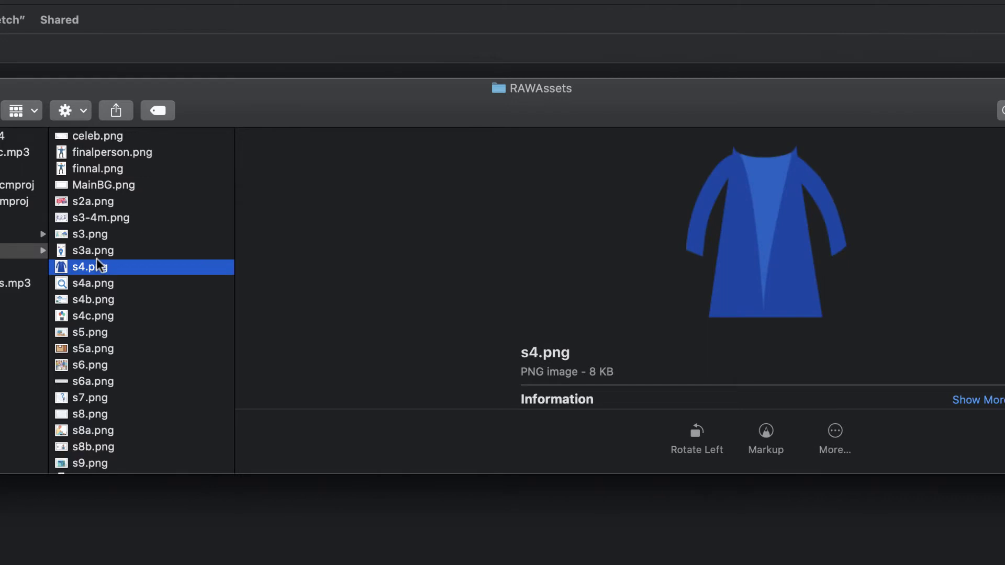
key(Down)
key(Down)
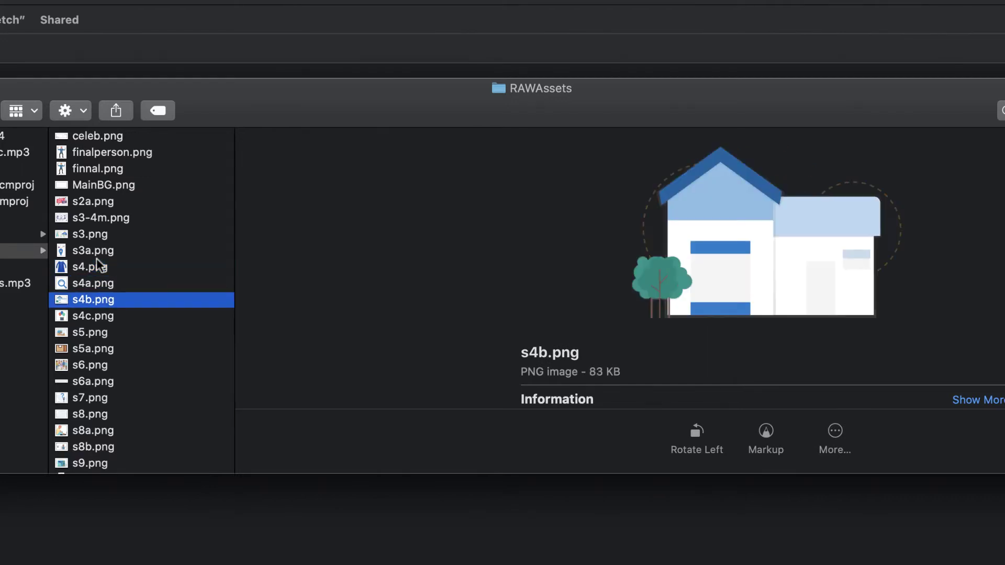
key(Up)
key(Down)
key(Down)
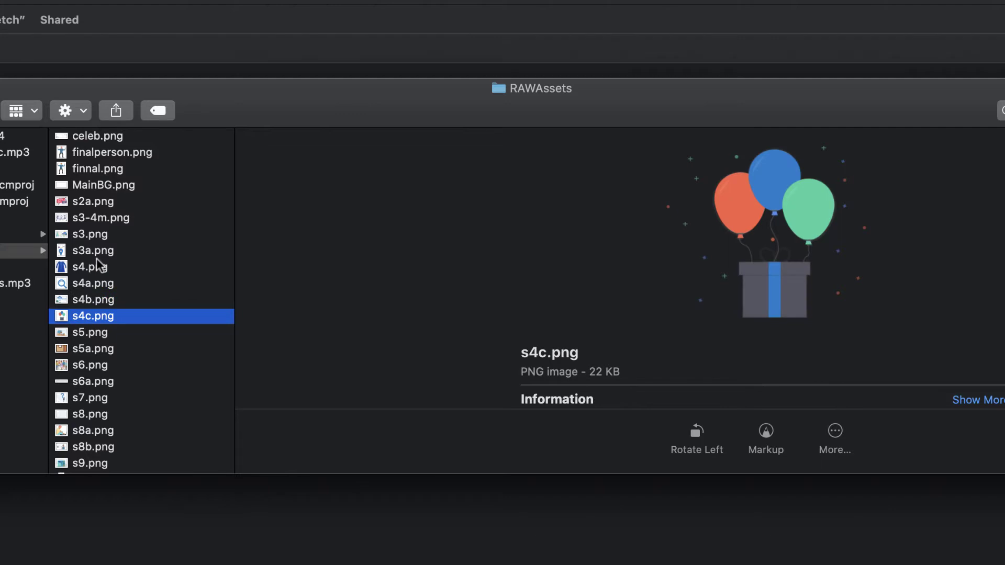
scroll(147, 342, down, 2)
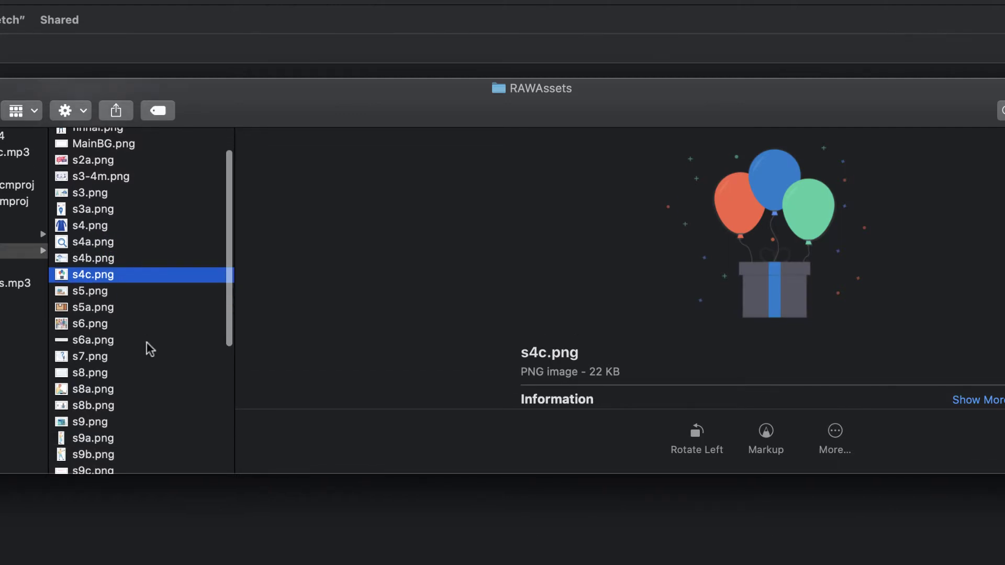
Preview the scene images s5.png through s8.png in RAWAssets
click(117, 293)
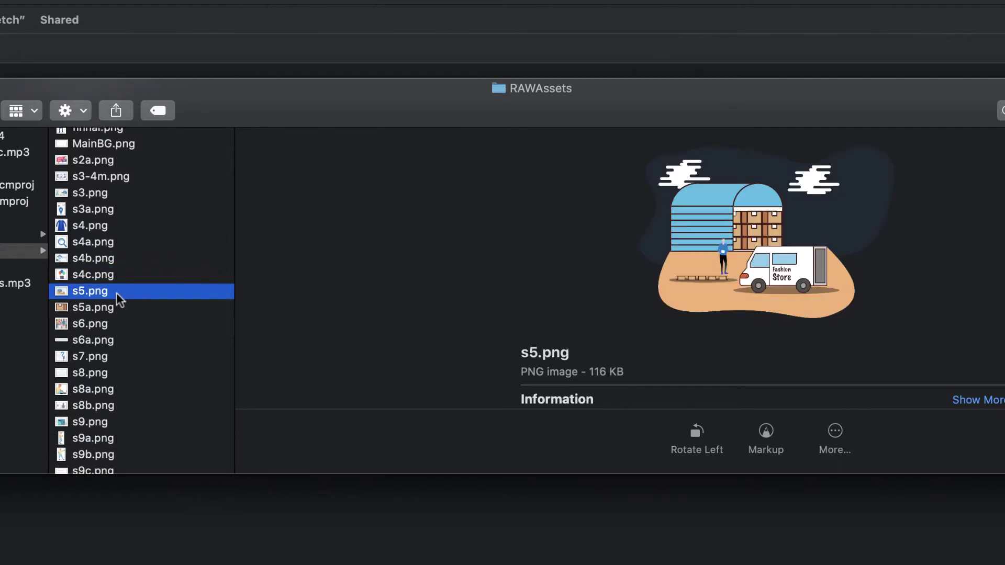
key(Down)
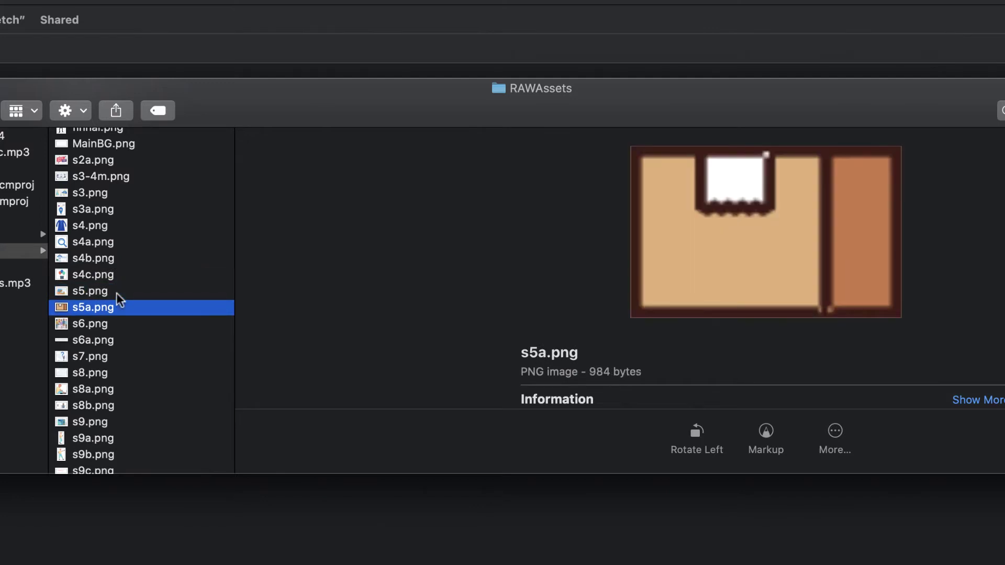
key(Up)
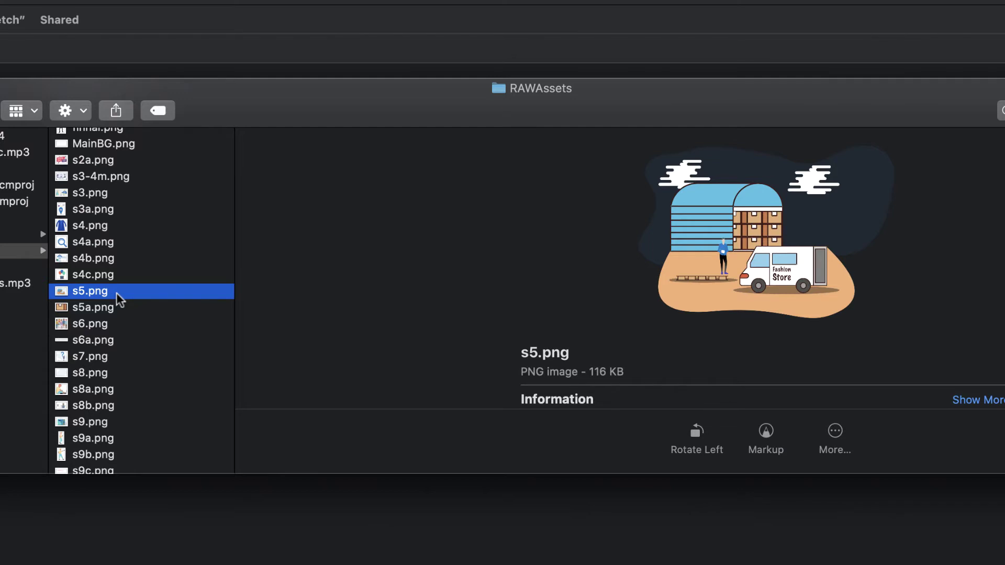
key(Down)
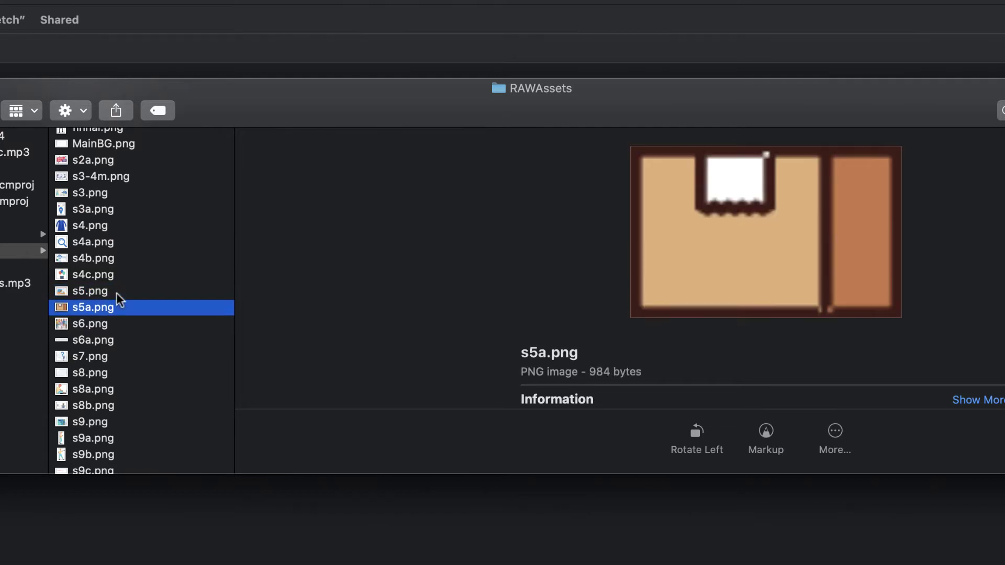
key(Down)
key(Down)
key(Up)
key(Down)
key(Down)
key(Down)
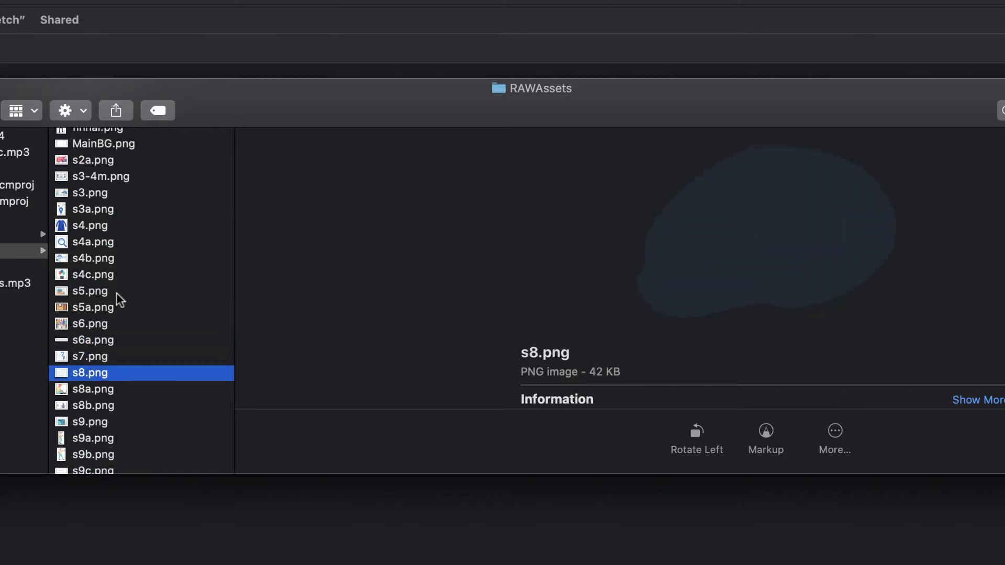
scroll(117, 293, down, 5)
scroll(116, 293, up, 5)
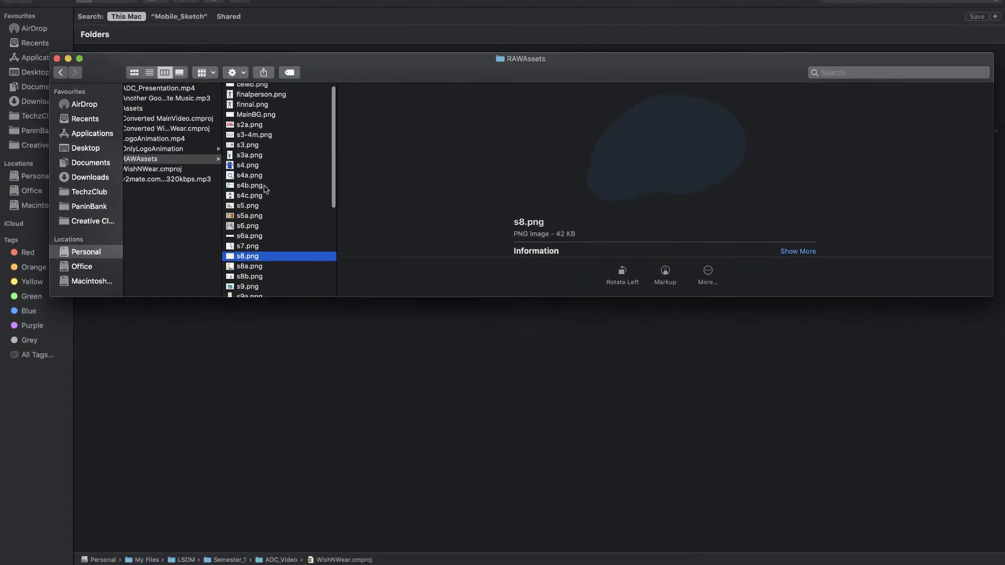
scroll(265, 190, up, 2)
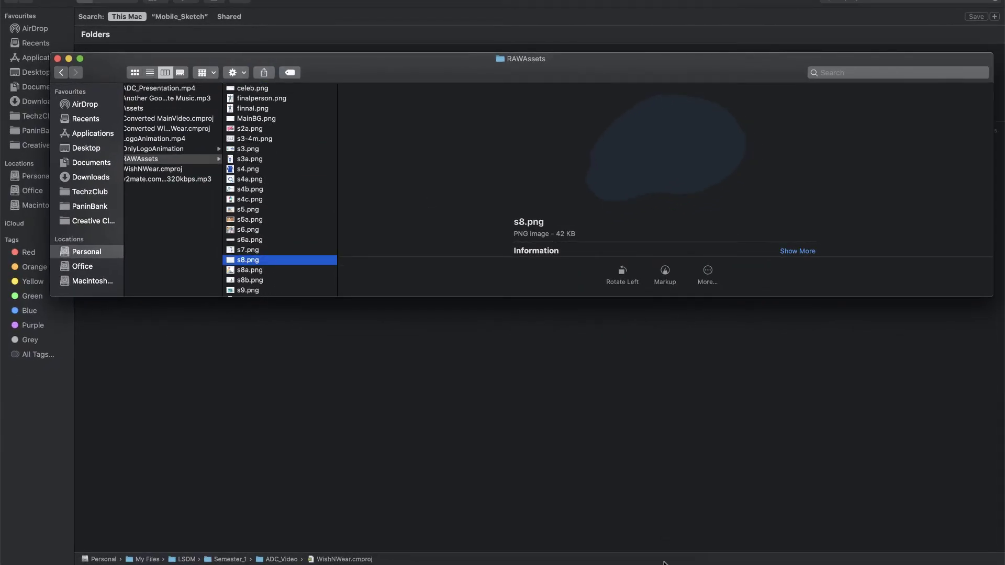
click(577, 554)
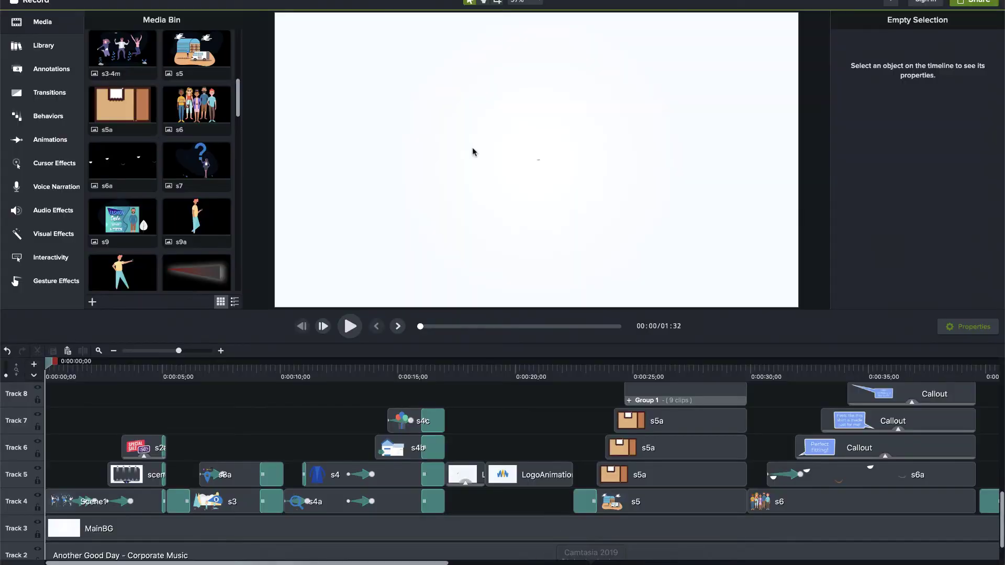
scroll(166, 80, down, 10)
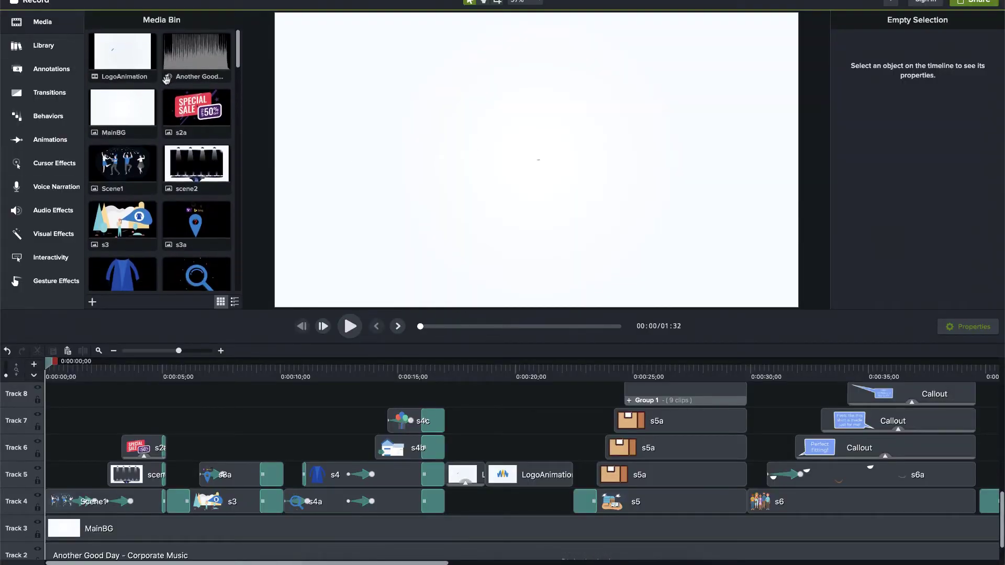
scroll(166, 80, up, 10)
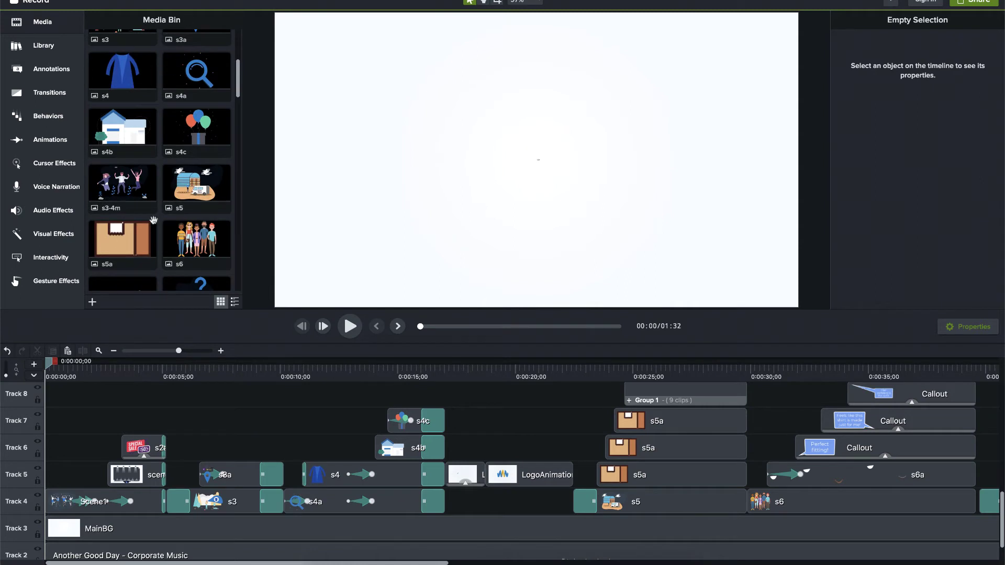
scroll(189, 420, up, 1)
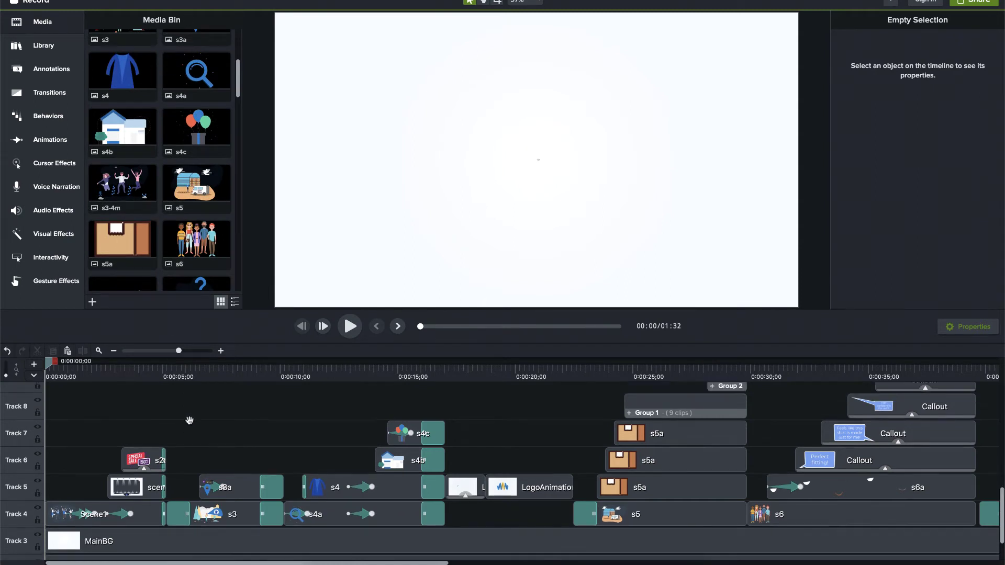
scroll(189, 420, down, 4)
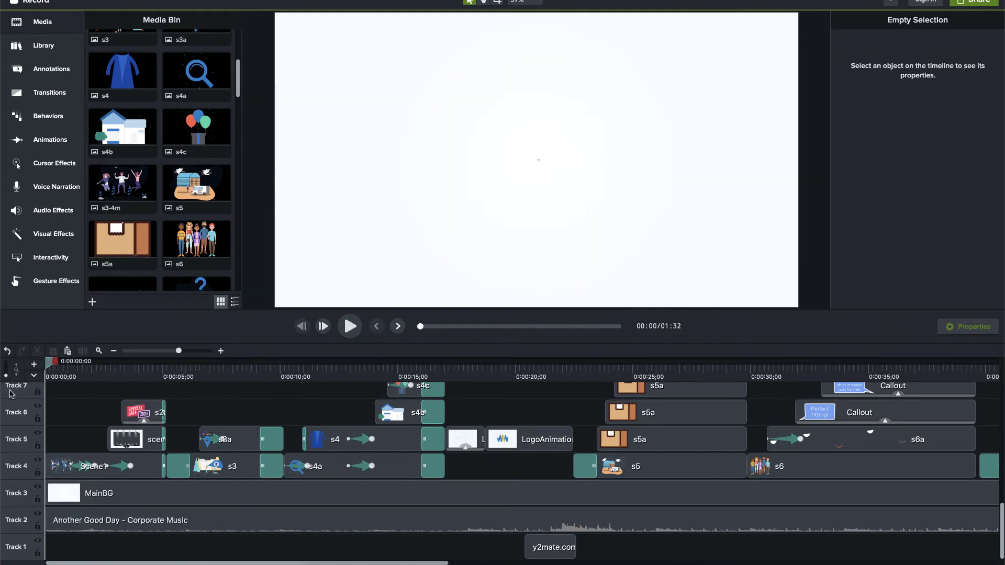
click(137, 504)
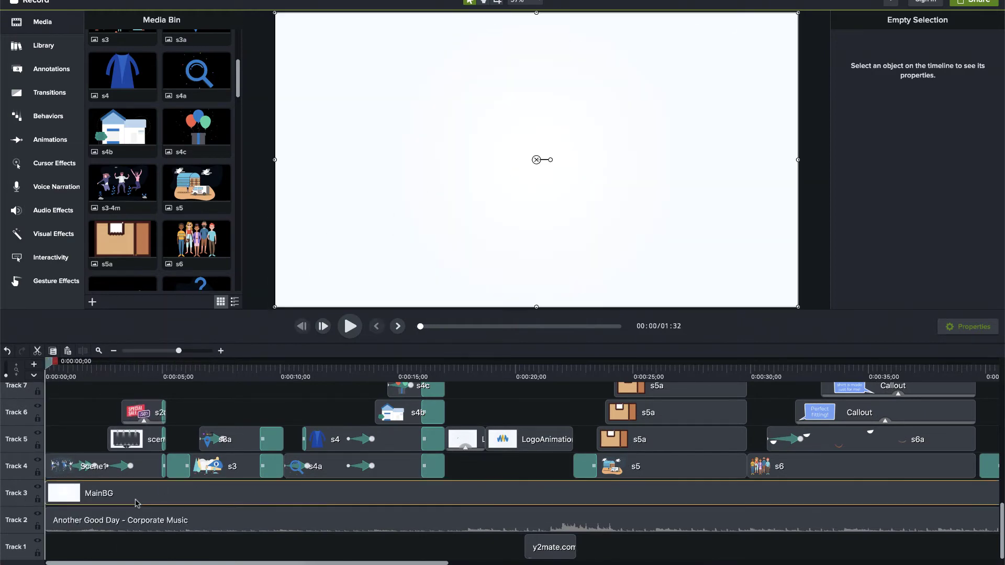
drag(274, 161, 456, 148)
key(ctrl+z)
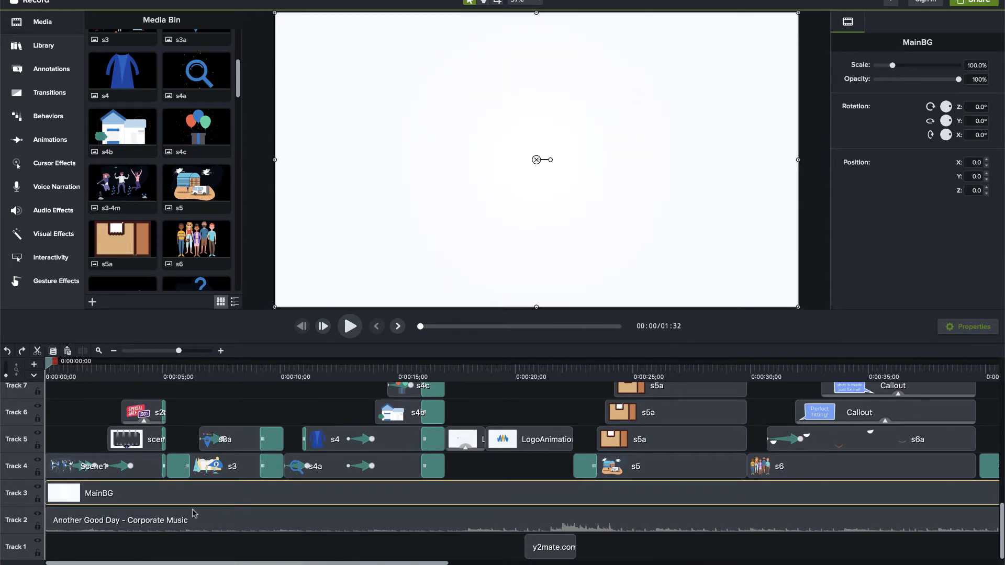
click(79, 447)
click(99, 484)
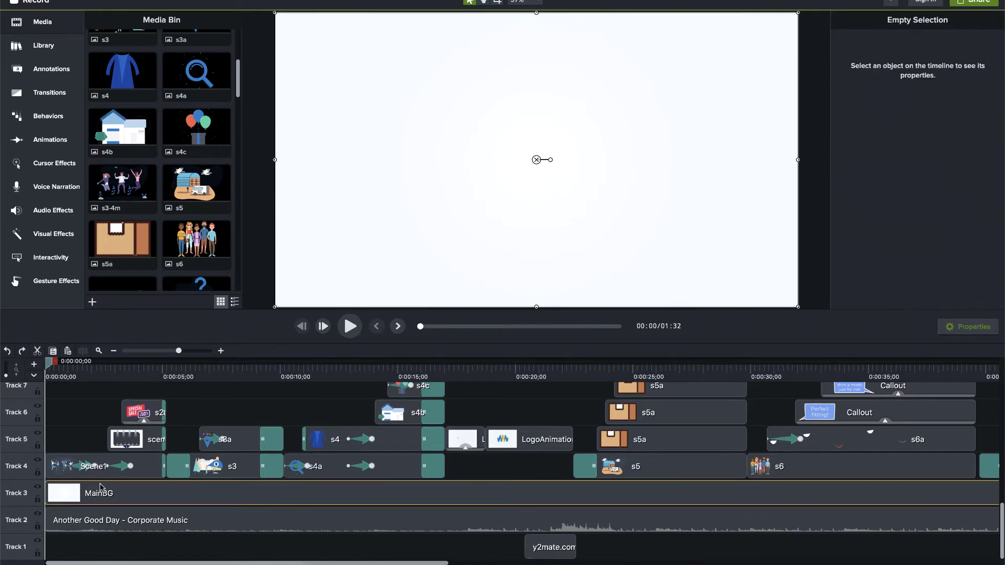
scroll(503, 491, right, 5)
scroll(471, 495, left, 5)
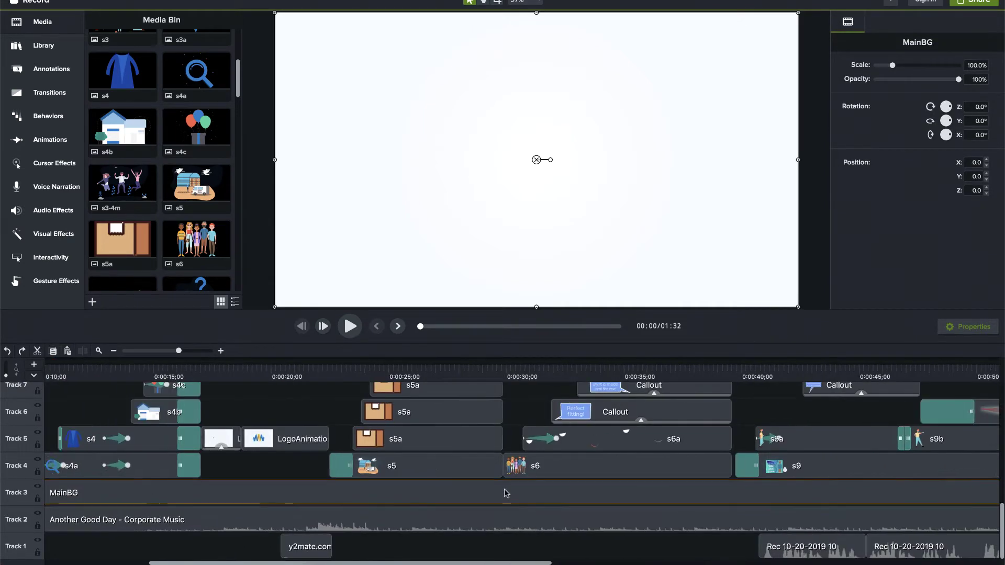
scroll(701, 484, right, 5)
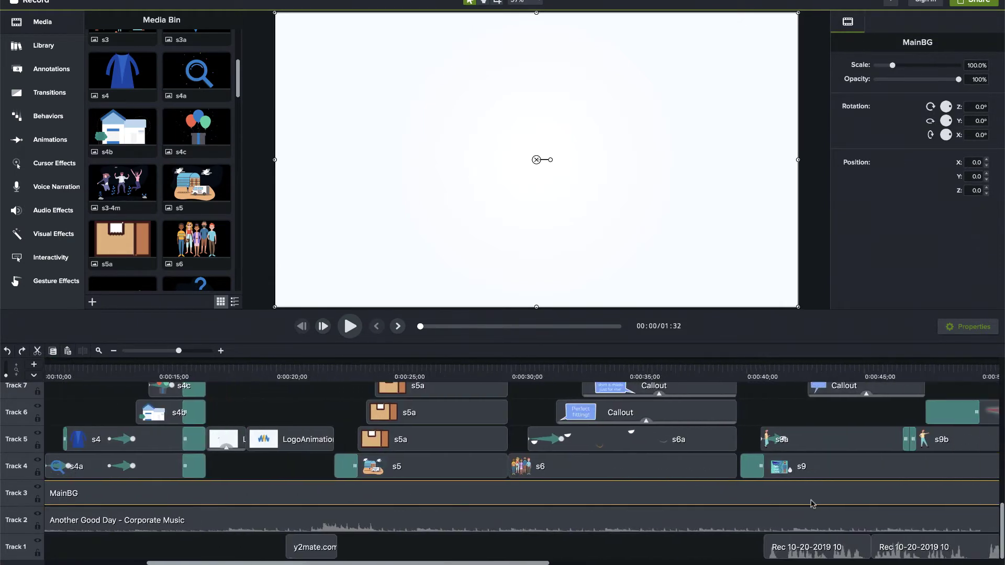
scroll(733, 499, right, 3)
scroll(690, 508, left, 8)
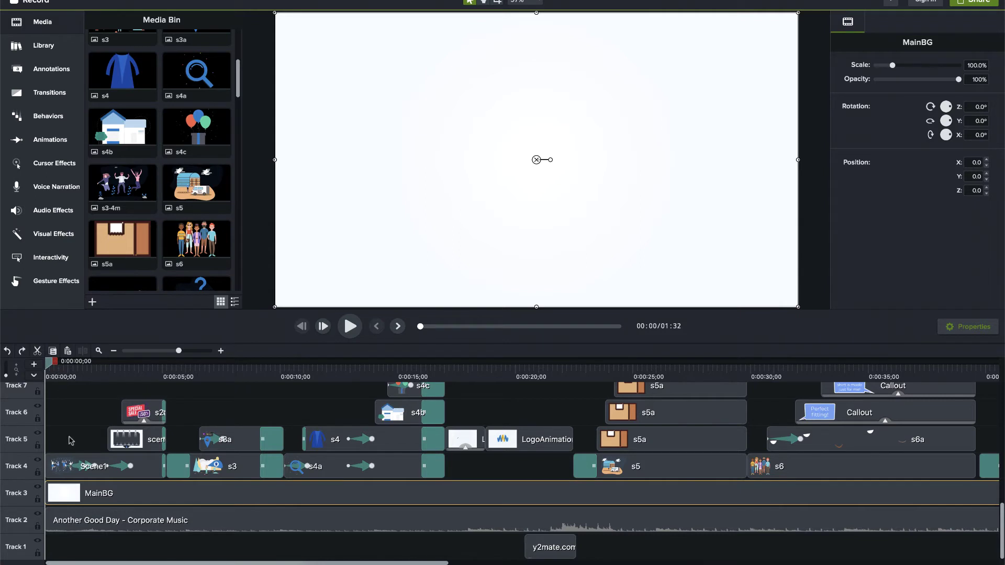
scroll(70, 441, up, 4)
click(149, 406)
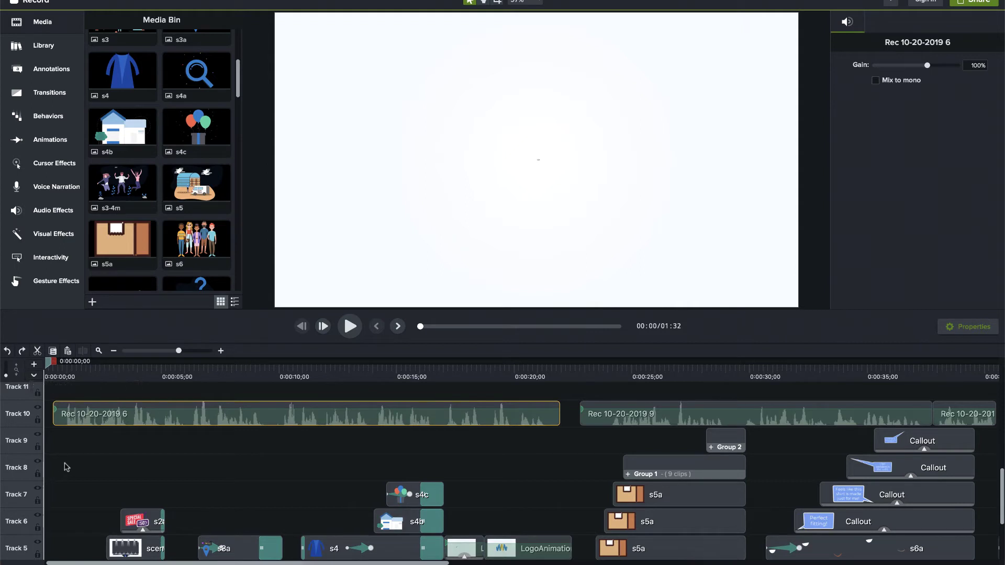
key(space)
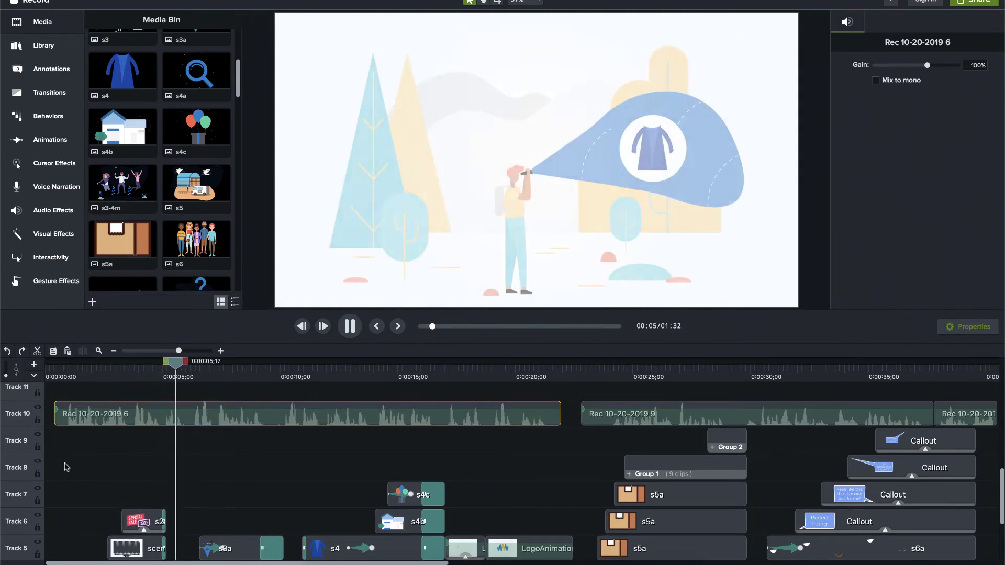
key(space)
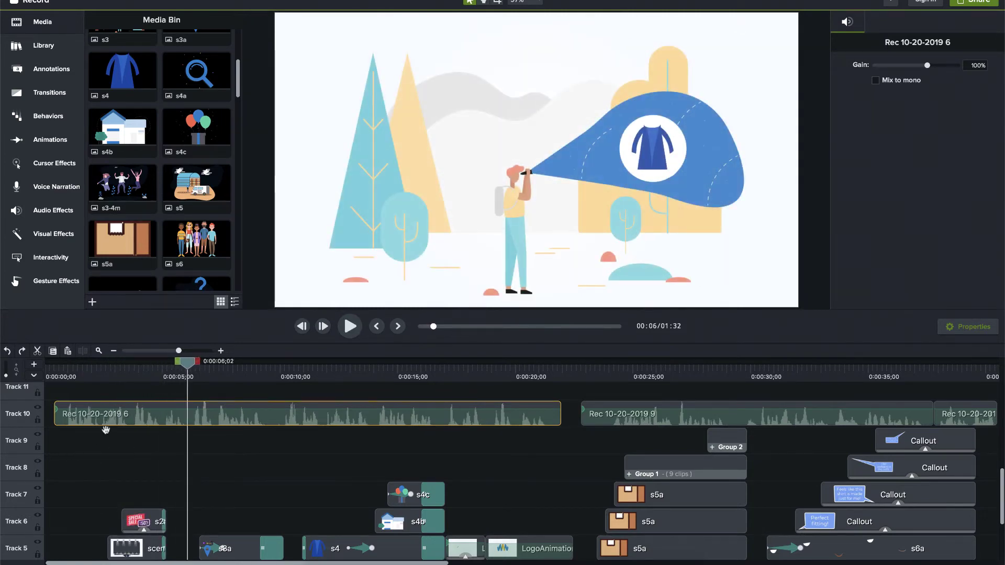
scroll(106, 429, down, 1)
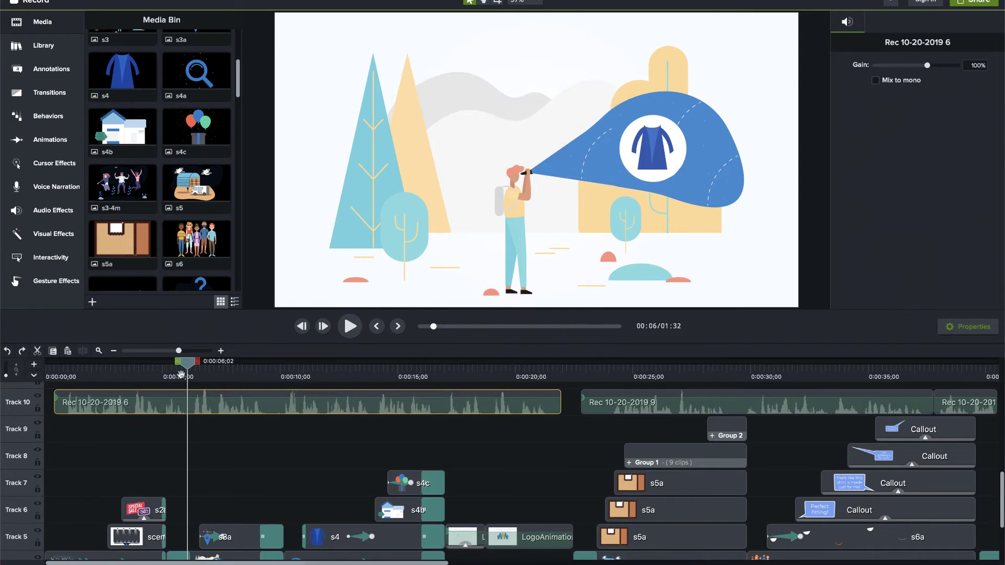
drag(181, 374, 44, 392)
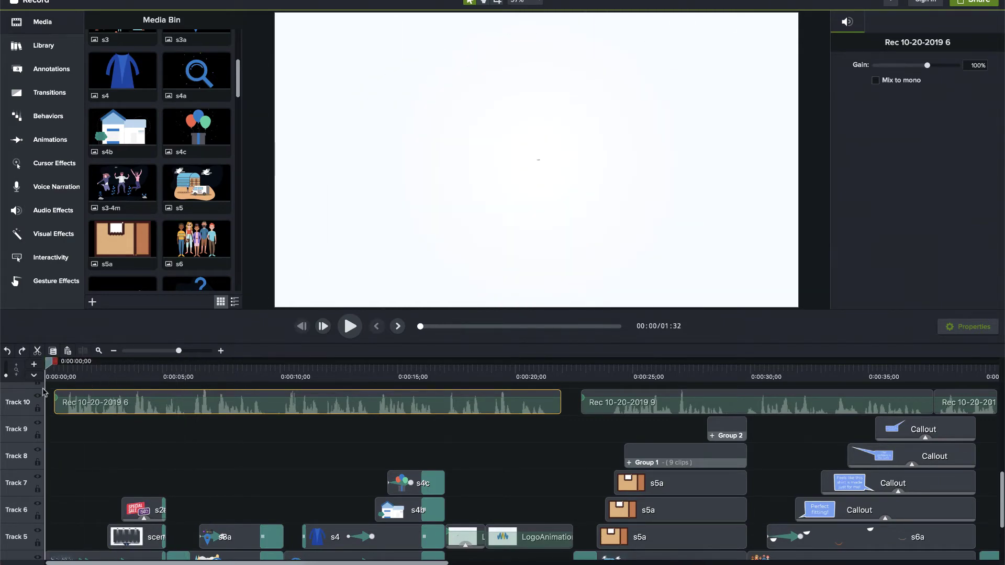
scroll(103, 476, down, 3)
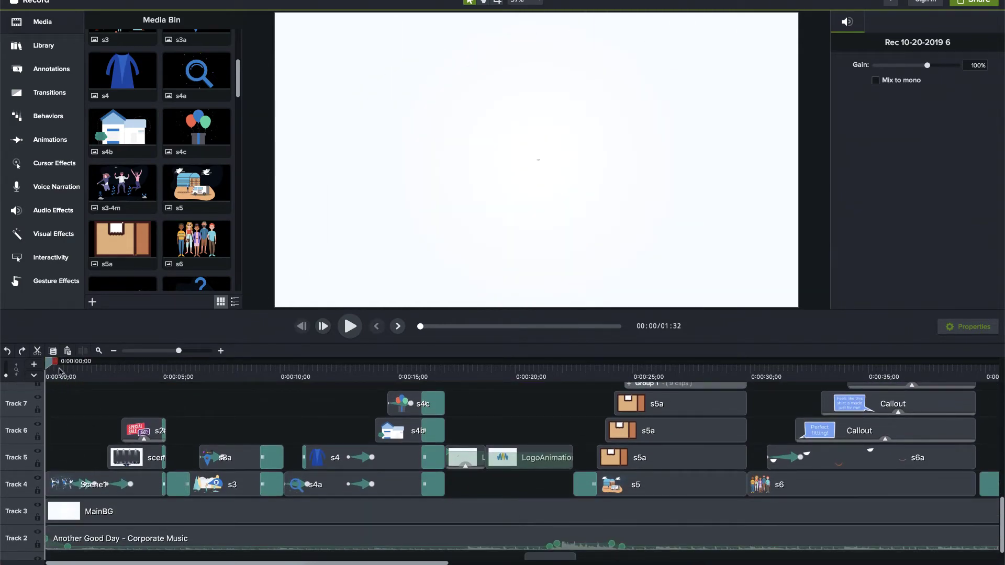
mouse_move(47, 366)
mouse_down()
mouse_move(158, 366)
mouse_move(59, 368)
mouse_move(46, 384)
mouse_move(67, 368)
mouse_move(87, 375)
mouse_move(54, 380)
mouse_up()
Place the Scene1 image on Track 7 at 0:00 and shrink it to 1.0% scale
click(61, 489)
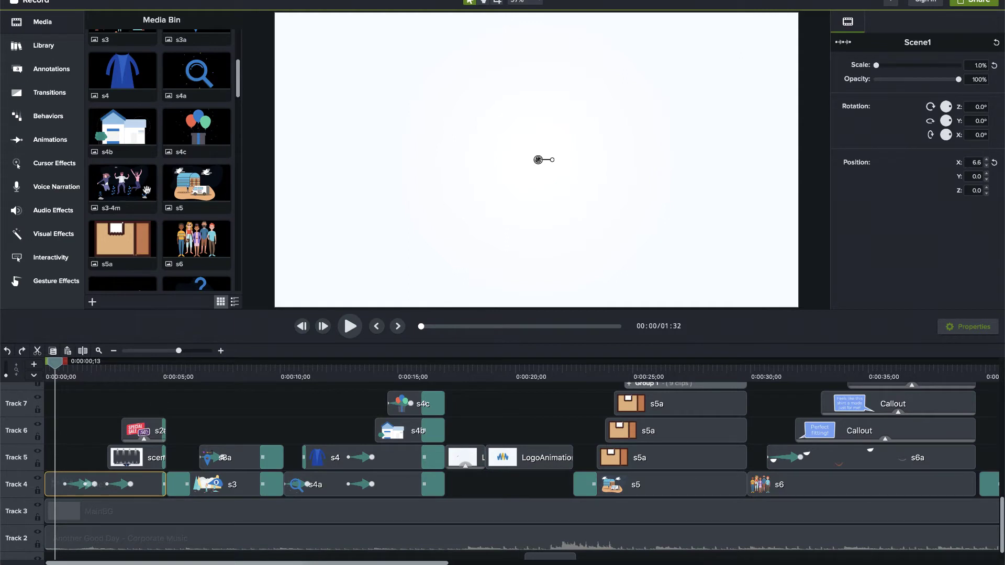
scroll(146, 189, up, 4)
scroll(146, 189, up, 1)
drag(130, 110, 87, 411)
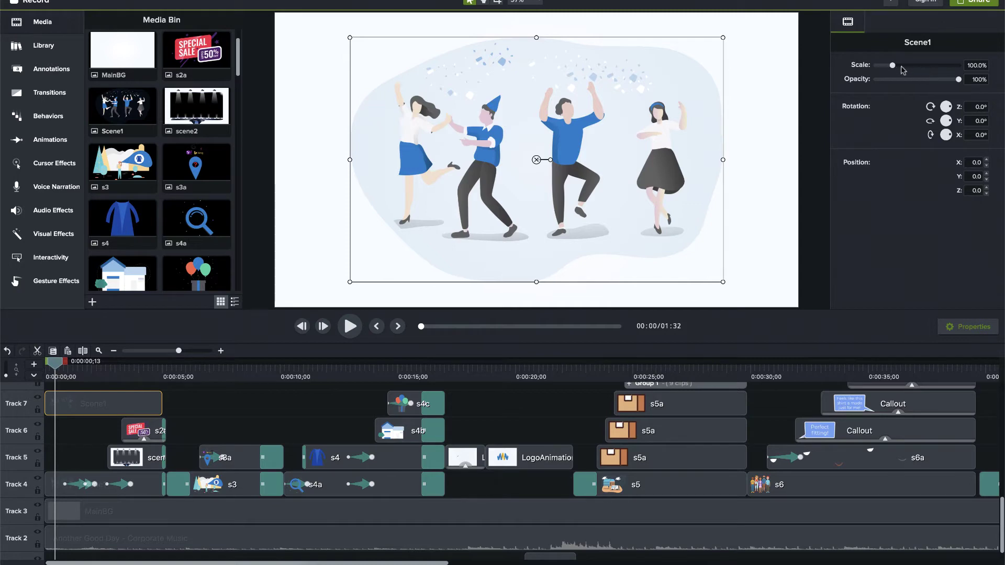
drag(892, 66, 860, 68)
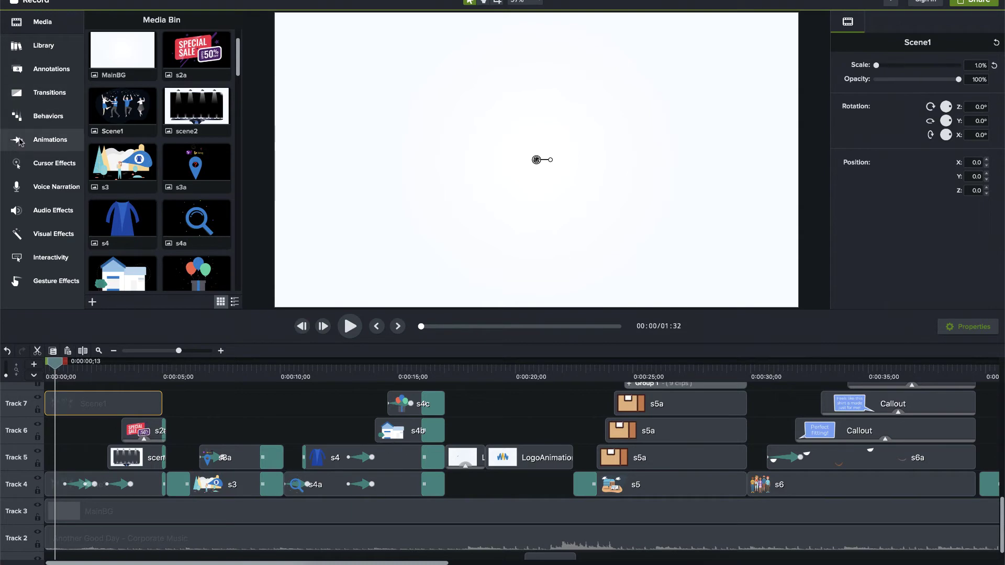
Add a custom animation to the Scene1 clip that grows it to 100% scale
click(47, 140)
drag(124, 54, 70, 406)
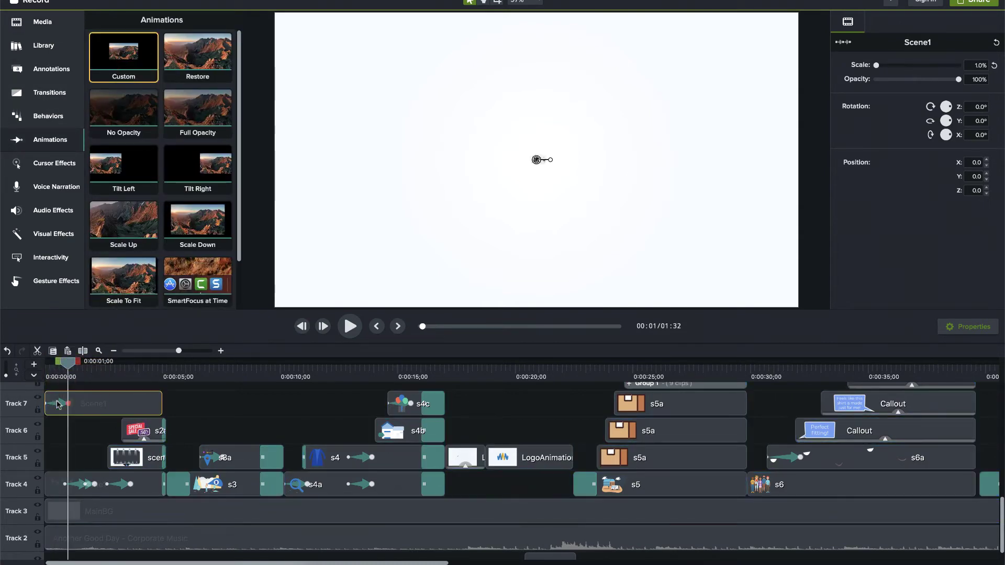
click(70, 406)
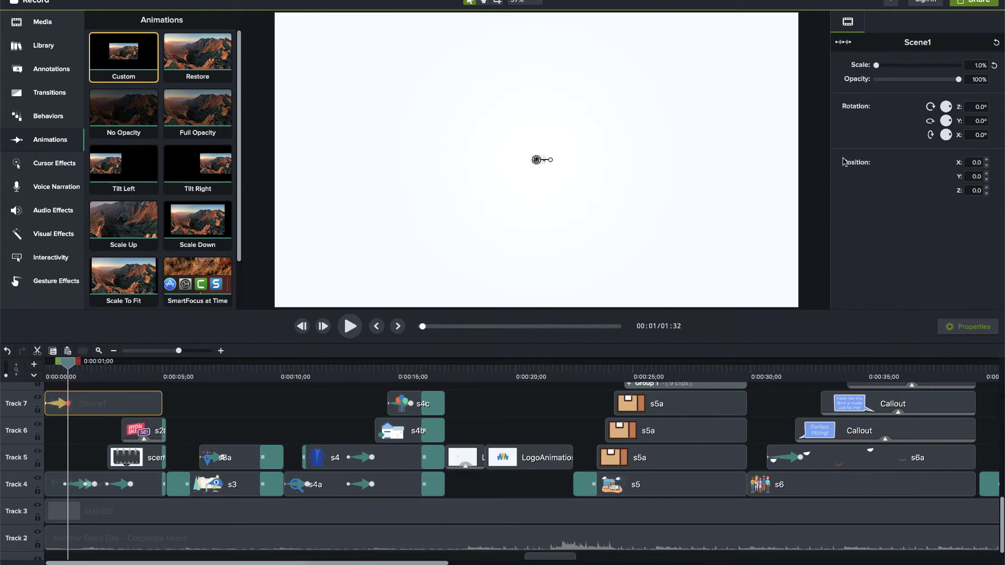
click(995, 68)
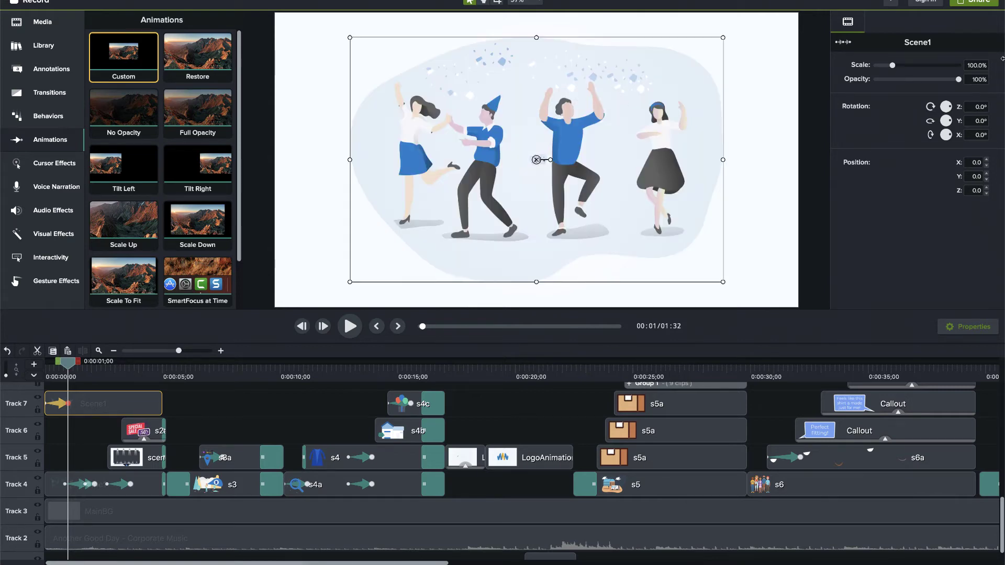
mouse_move(893, 66)
mouse_down()
mouse_move(913, 67)
mouse_move(899, 66)
mouse_up()
click(994, 67)
Preview the grow-in, then stretch Scene1's scale animation later on the clip
drag(71, 368, 46, 367)
key(space)
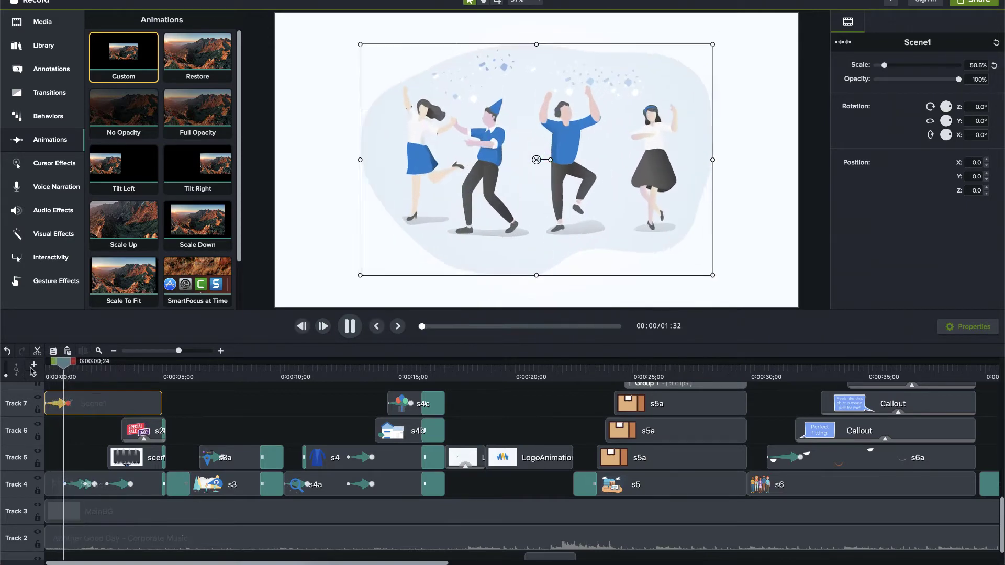
key(space)
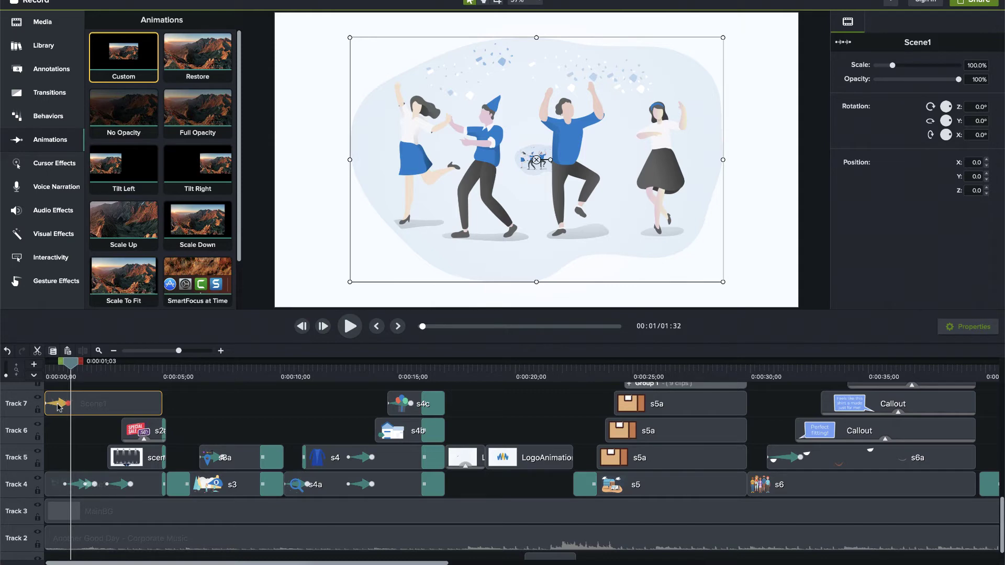
click(67, 437)
click(63, 407)
drag(63, 407, 96, 404)
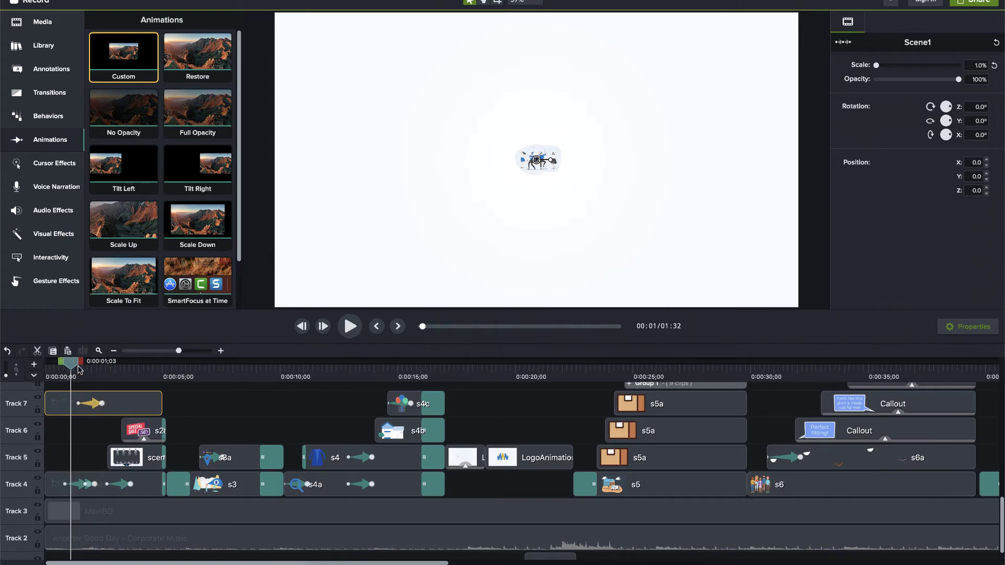
drag(71, 366, 65, 365)
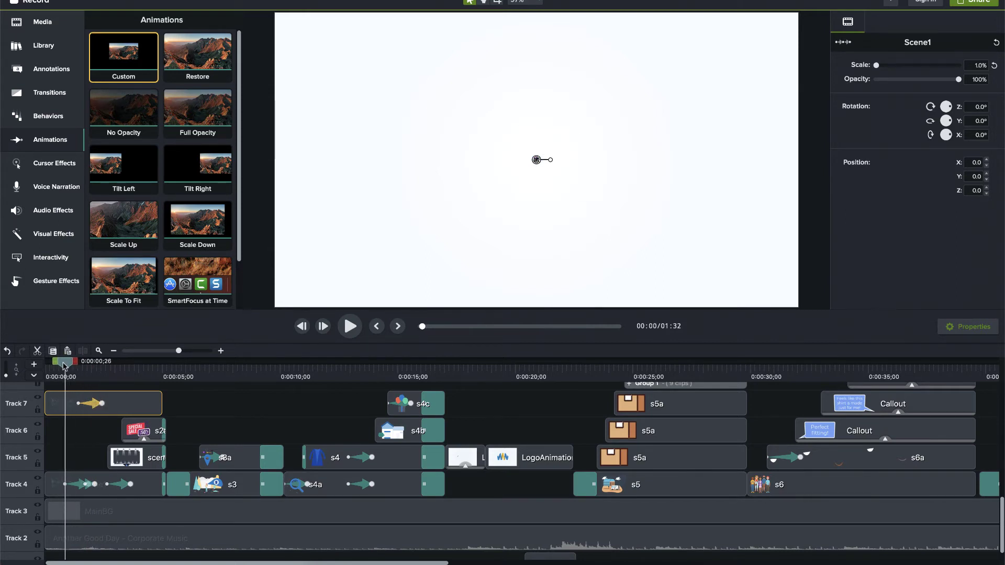
Move the animation's start earlier to 0:00:00;12 and preview the intro
click(80, 407)
drag(79, 407, 47, 406)
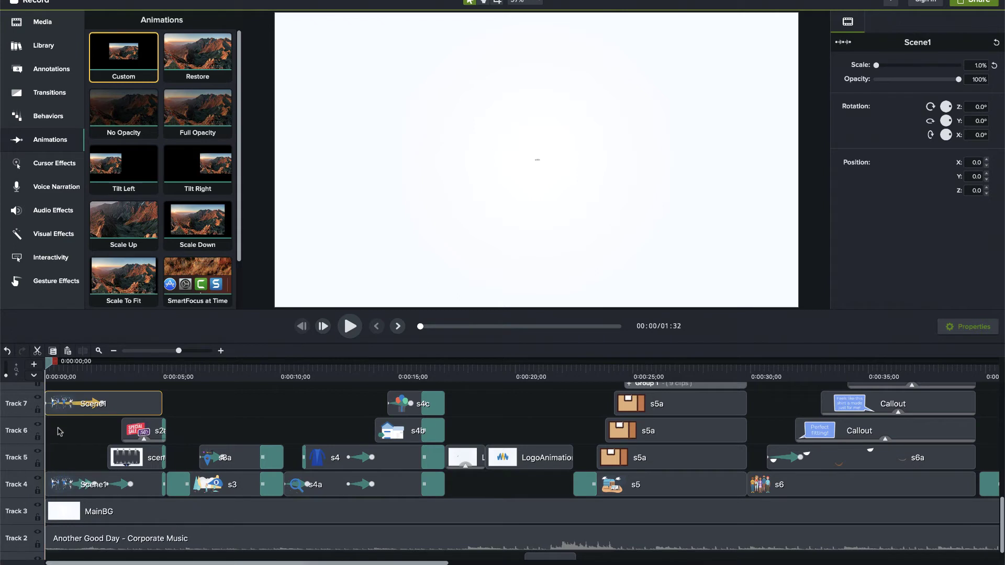
click(59, 431)
key(space)
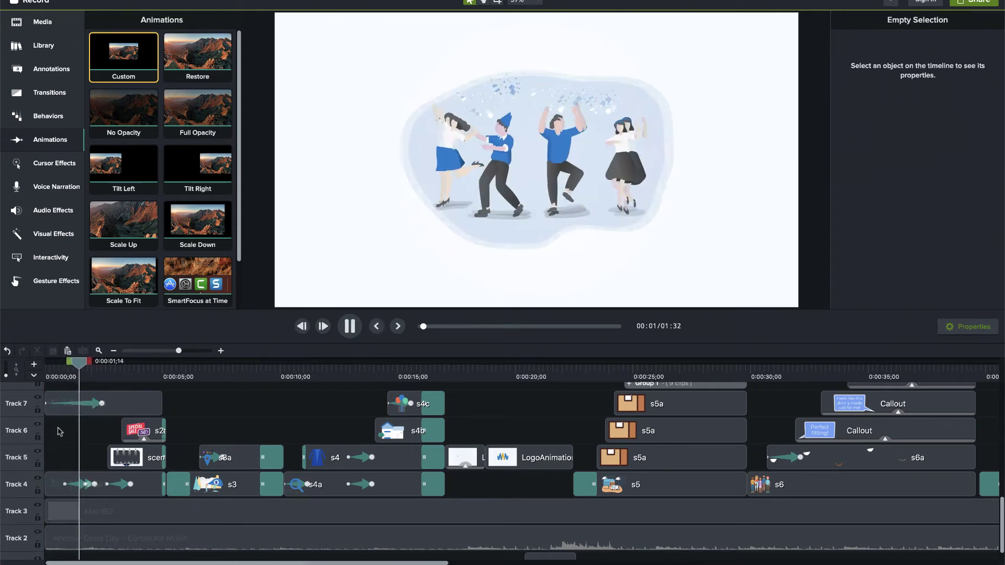
key(space)
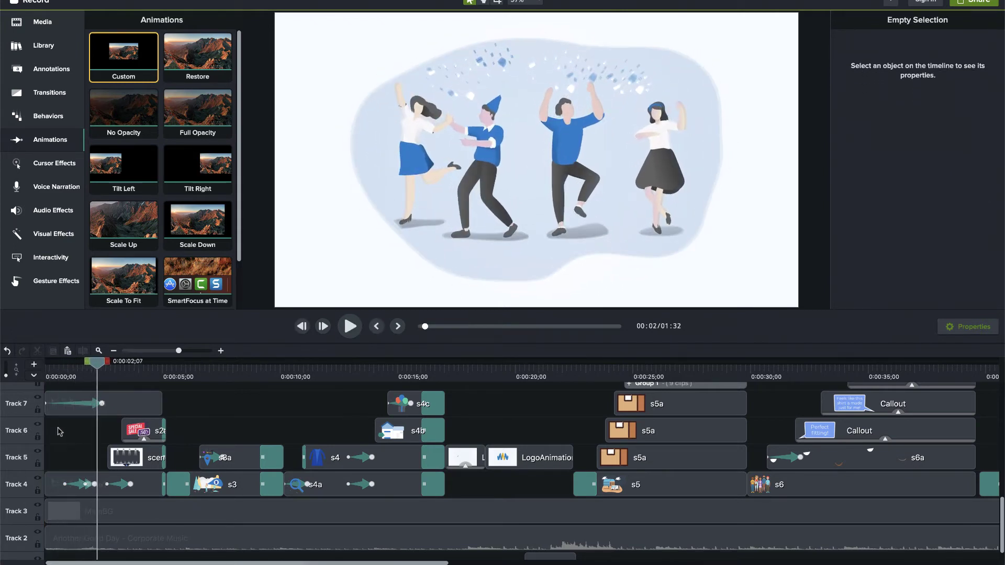
Hide Track 4 and replay the intro up to the billboard scene
click(37, 478)
drag(97, 368, 47, 369)
key(space)
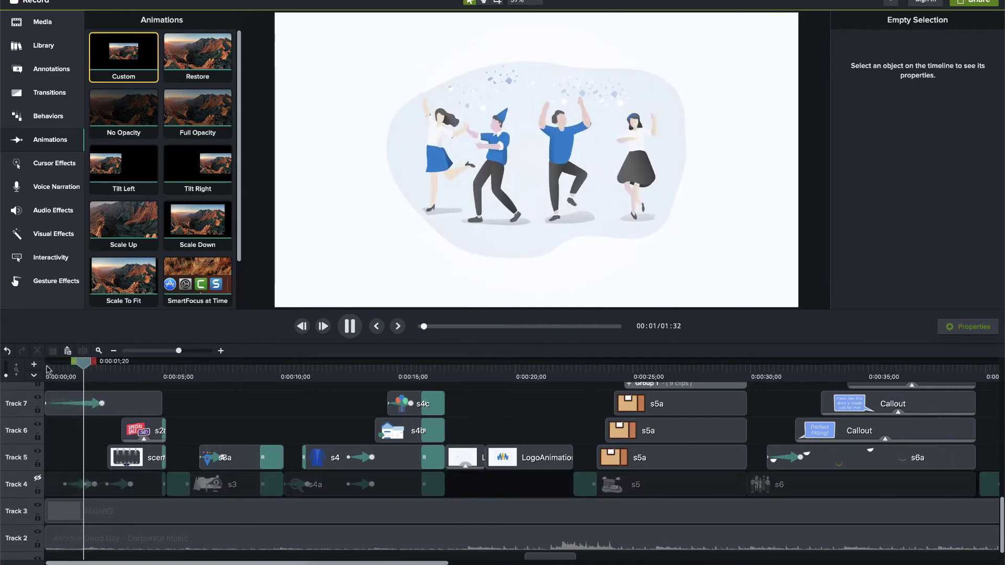
key(space)
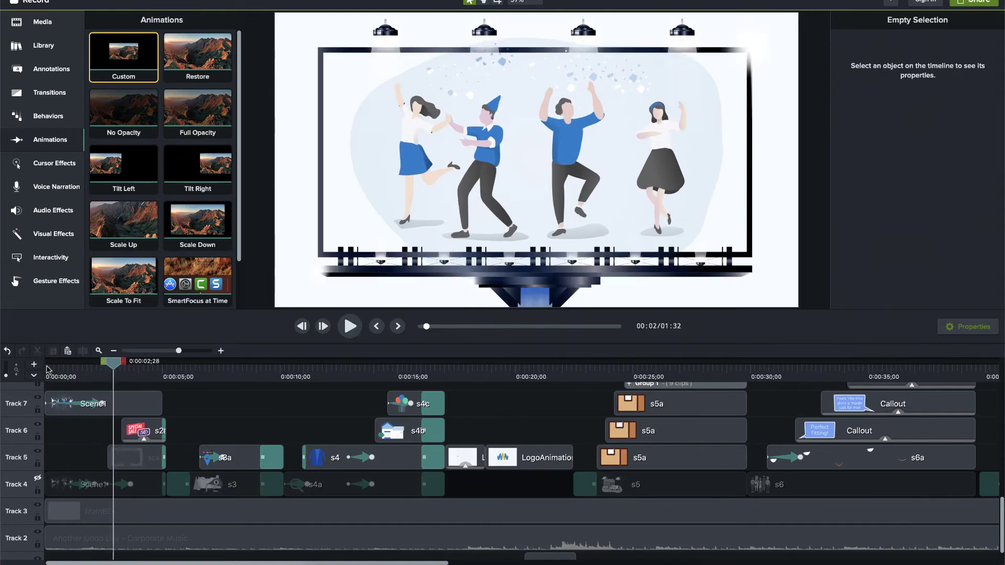
Give Scene1's scale animation Bounce easing and preview the intro
right_click(93, 406)
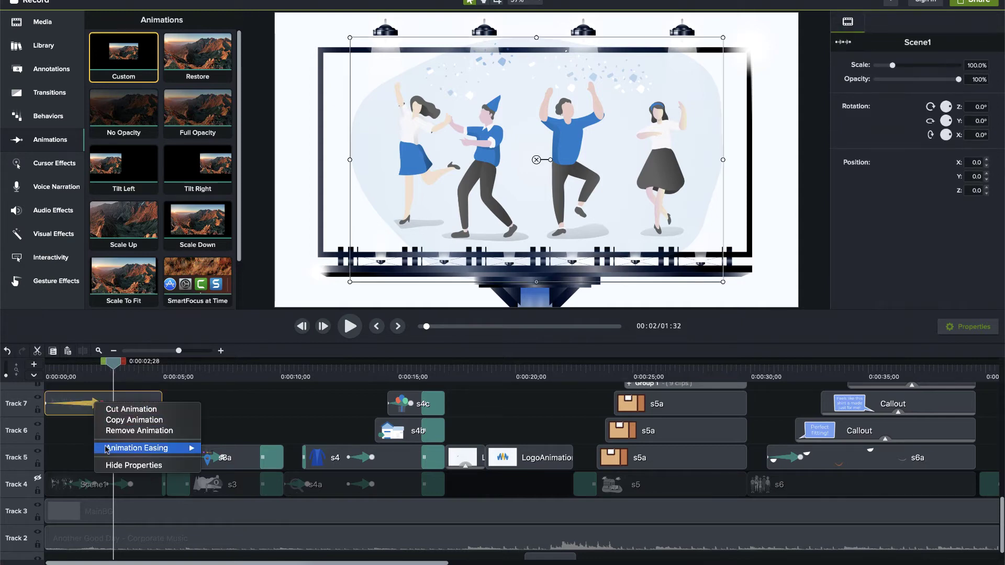
mouse_move(106, 448)
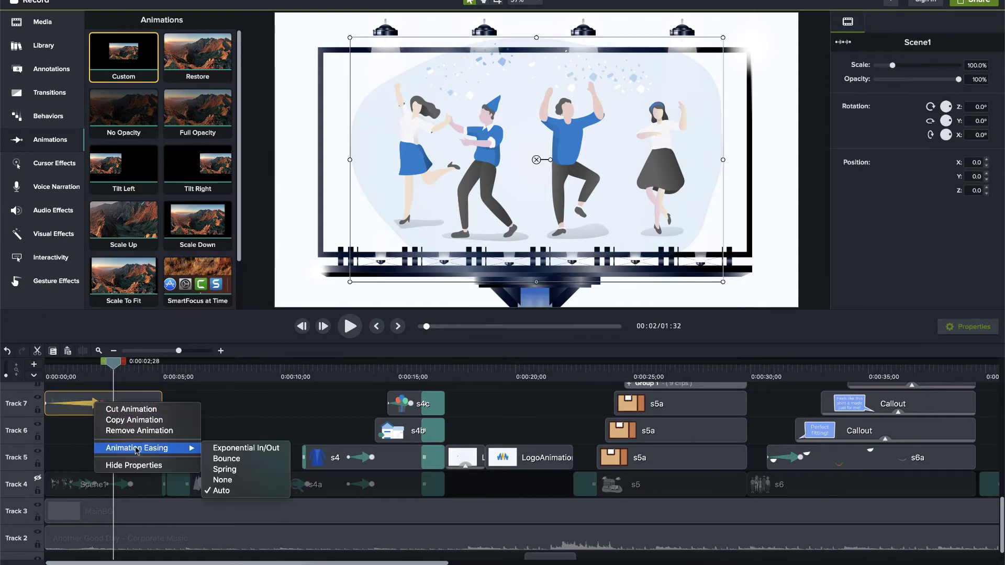
click(246, 459)
drag(114, 368, 46, 367)
key(space)
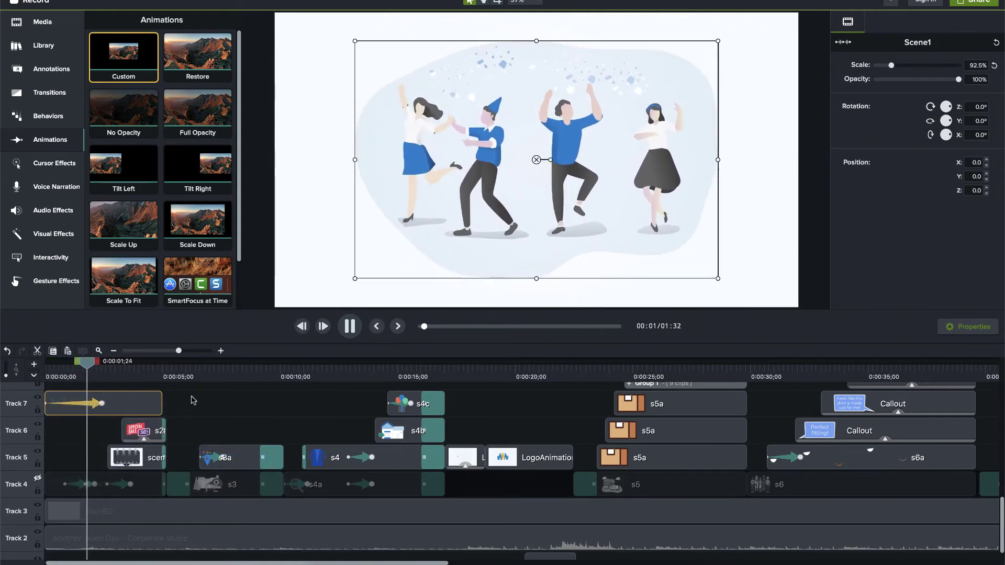
key(space)
Set the animation easing back to Auto, then delete the Scene1 clip from Track 7
right_click(95, 406)
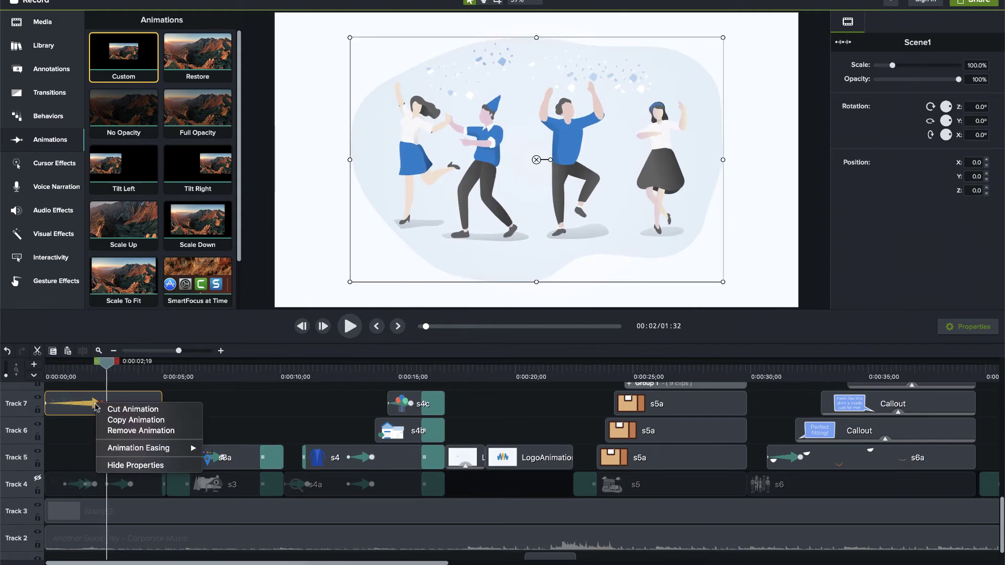
mouse_move(156, 447)
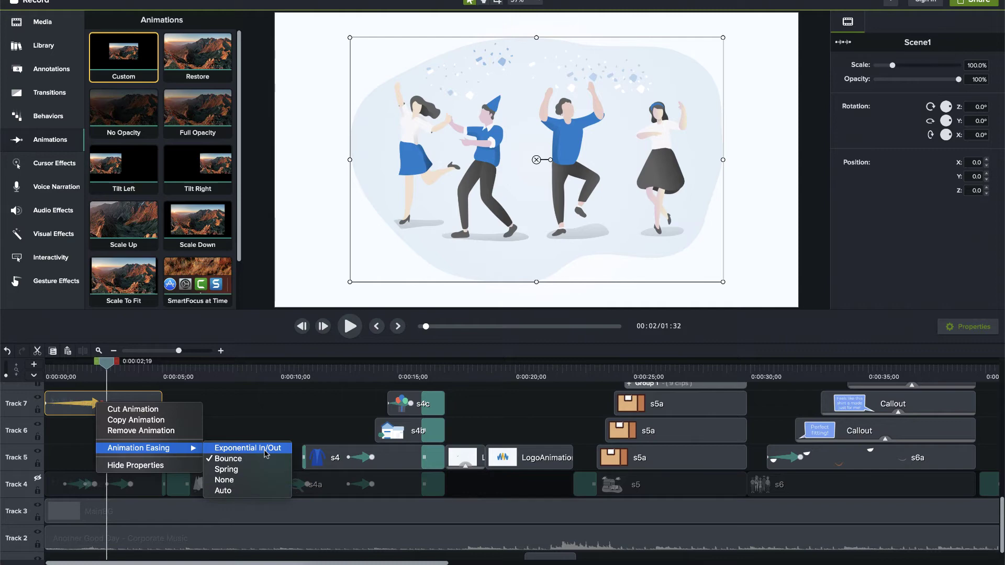
click(230, 490)
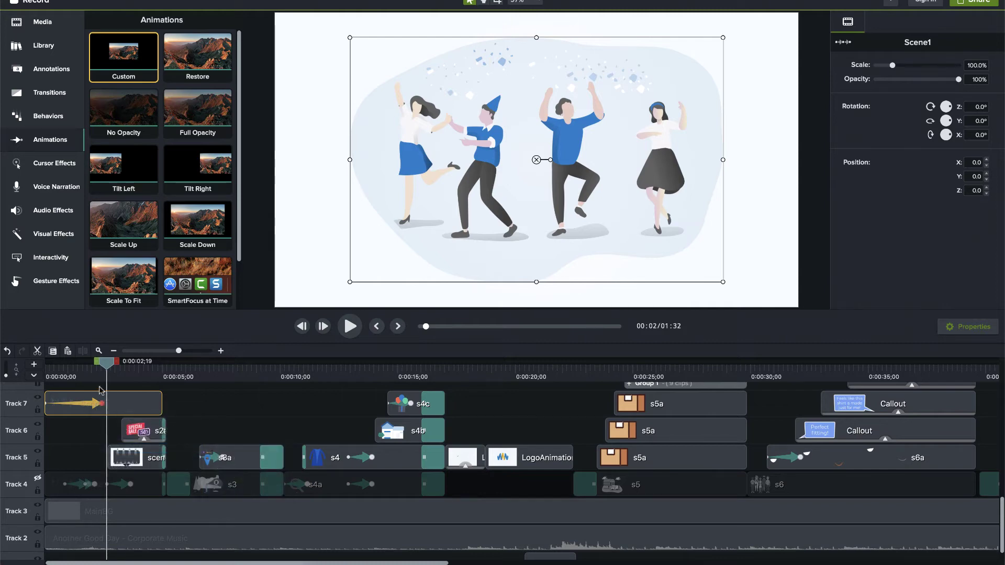
drag(104, 366, 37, 368)
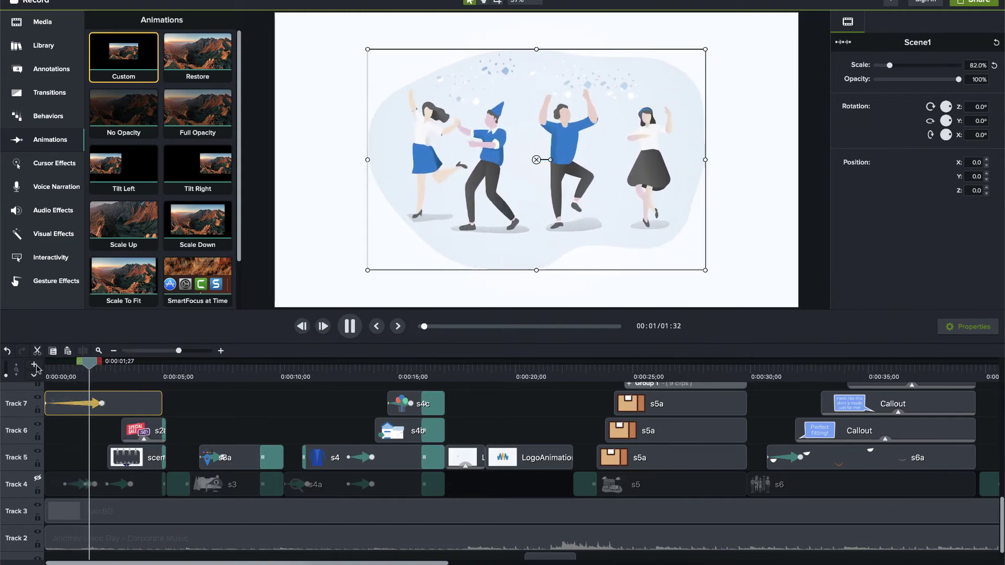
key(space)
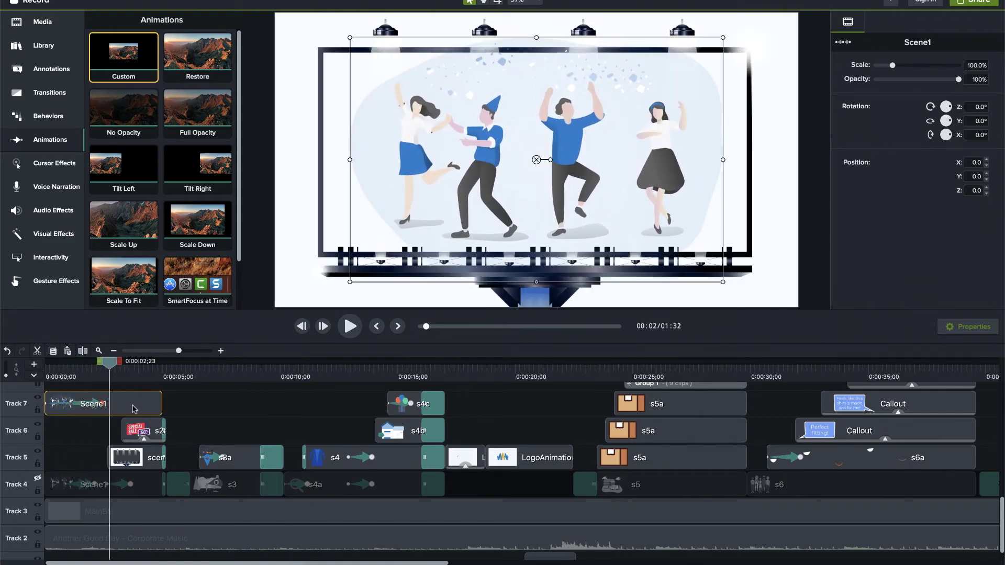
key(Delete)
Unhide Track 4 and cue the preview to about 0:00:05;28
drag(104, 365, 272, 380)
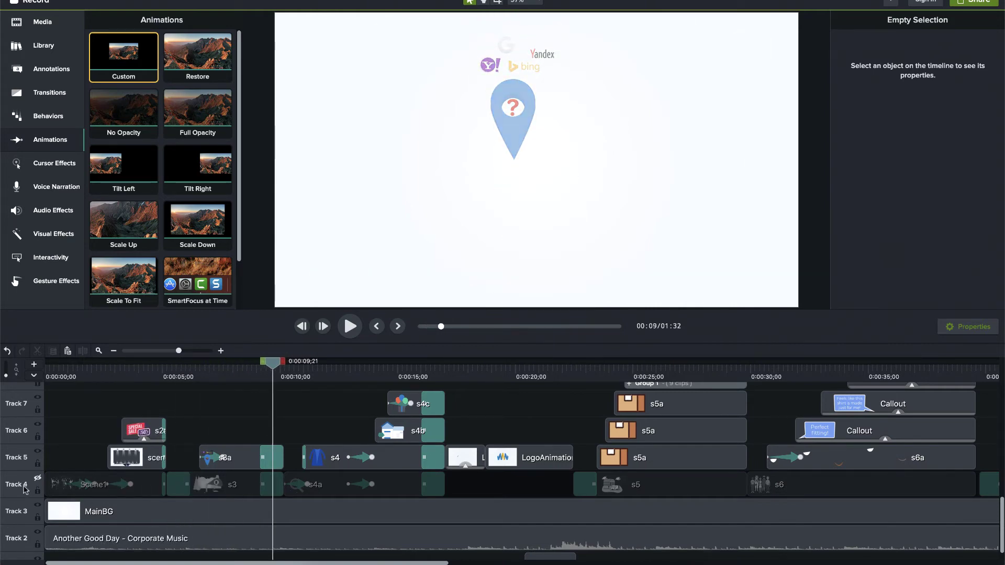
click(38, 478)
drag(129, 380, 200, 374)
Review the s3a clip's animation start and end keyframes, then play ahead into the next scene
click(238, 459)
key(super+minus)
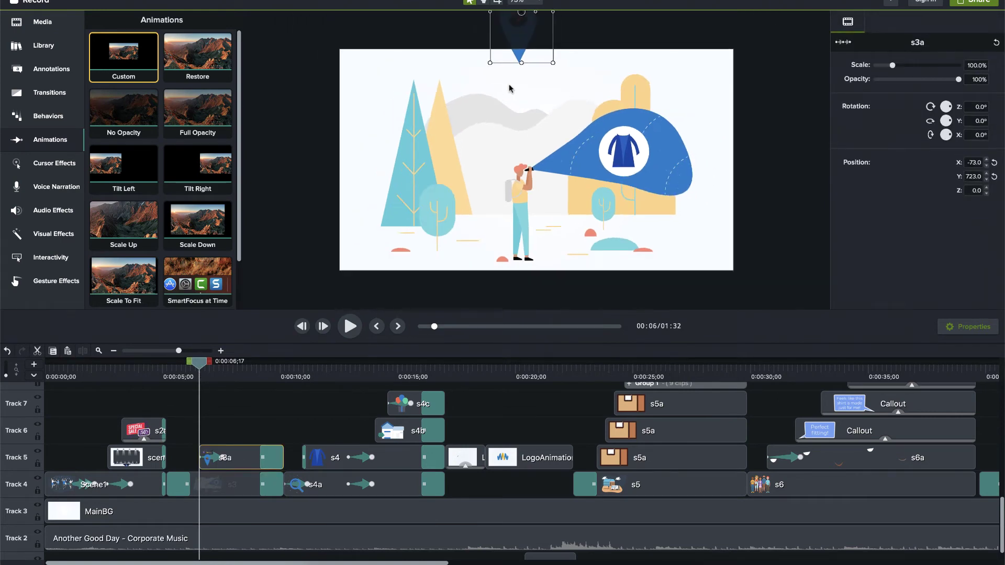
drag(206, 372, 191, 373)
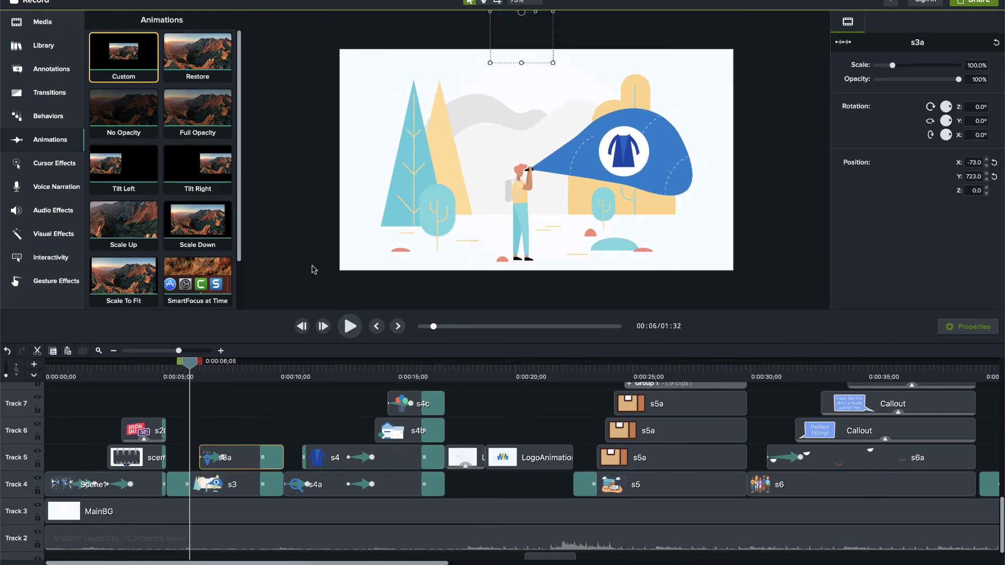
key(super+minus)
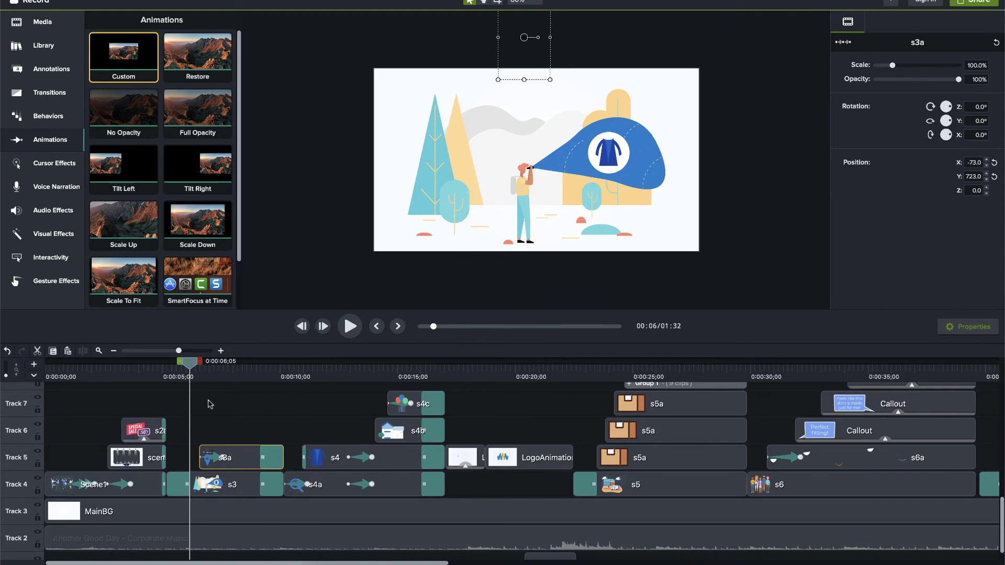
click(224, 459)
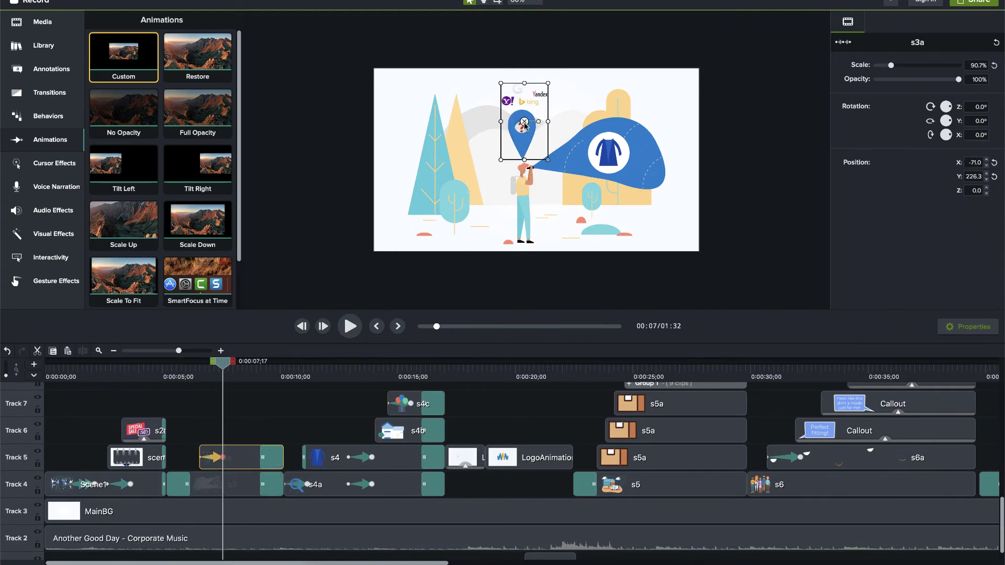
click(202, 459)
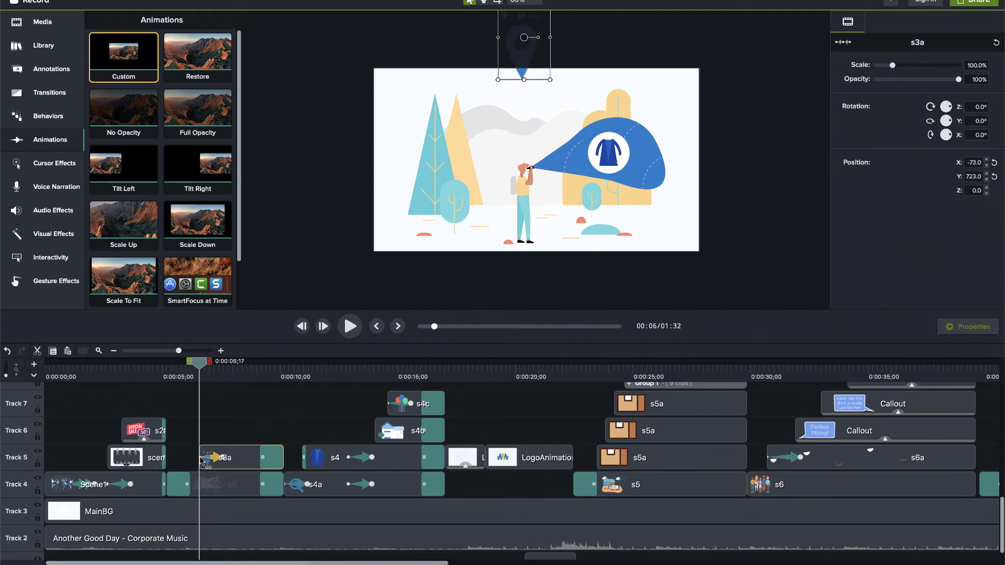
click(225, 459)
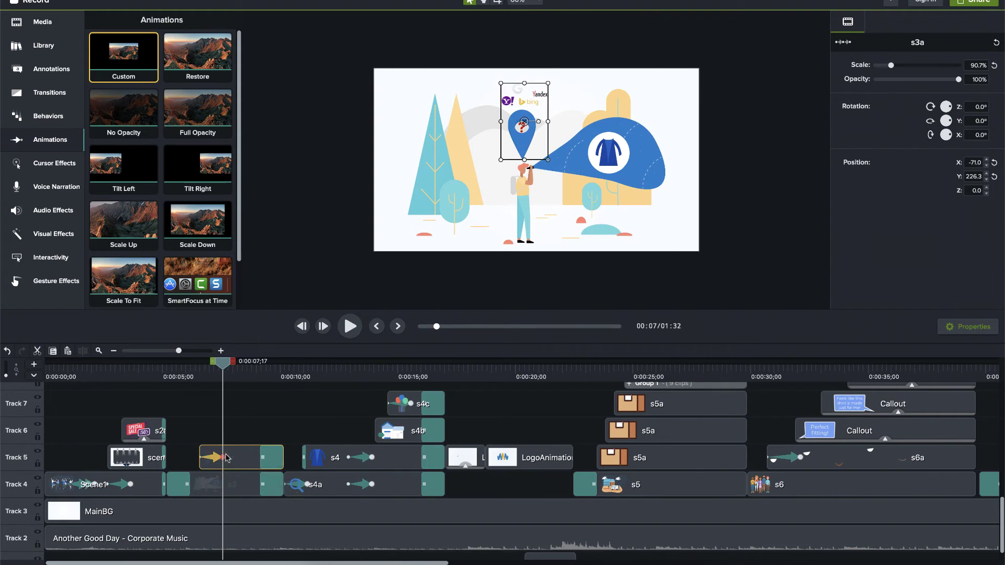
key(space)
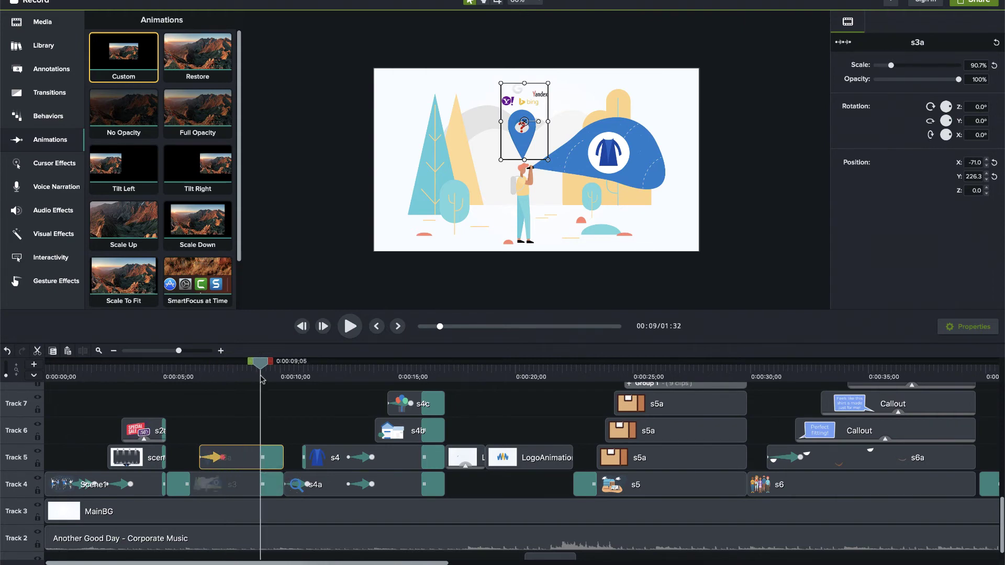
Zoom the timeline in, return to 0:00:11;02 and select the transition at the start of s4
click(194, 351)
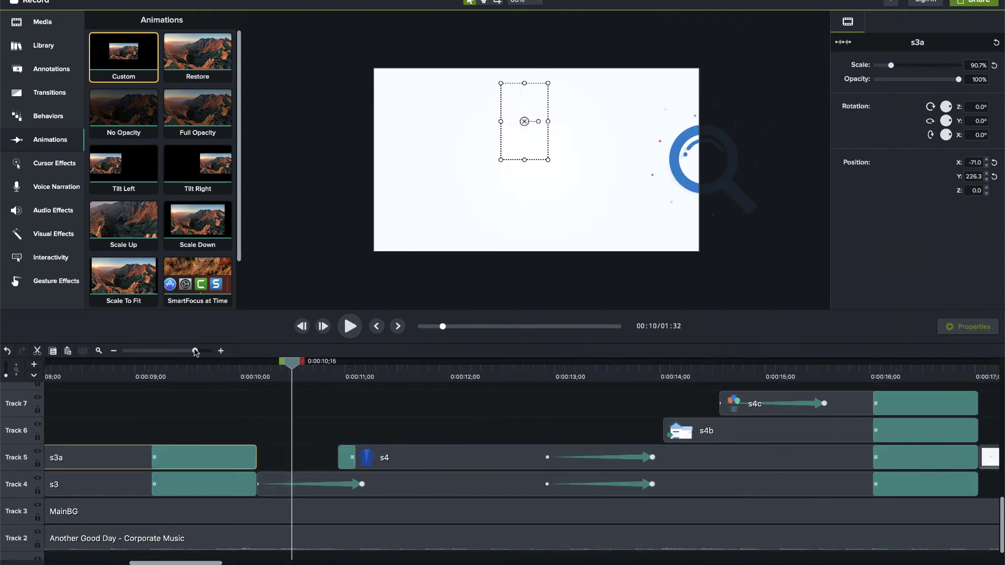
drag(291, 368, 375, 388)
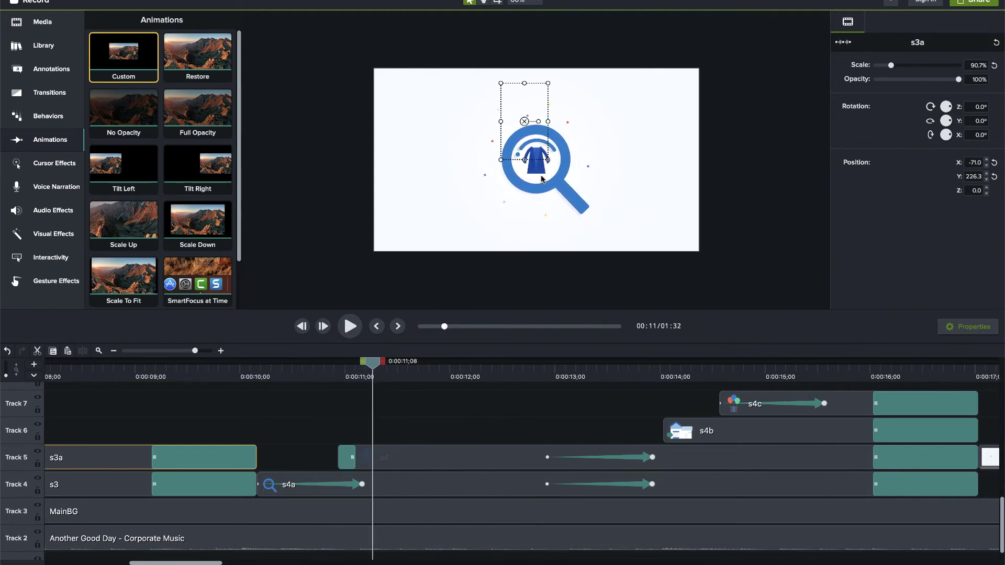
click(556, 209)
scroll(550, 170, up, 3)
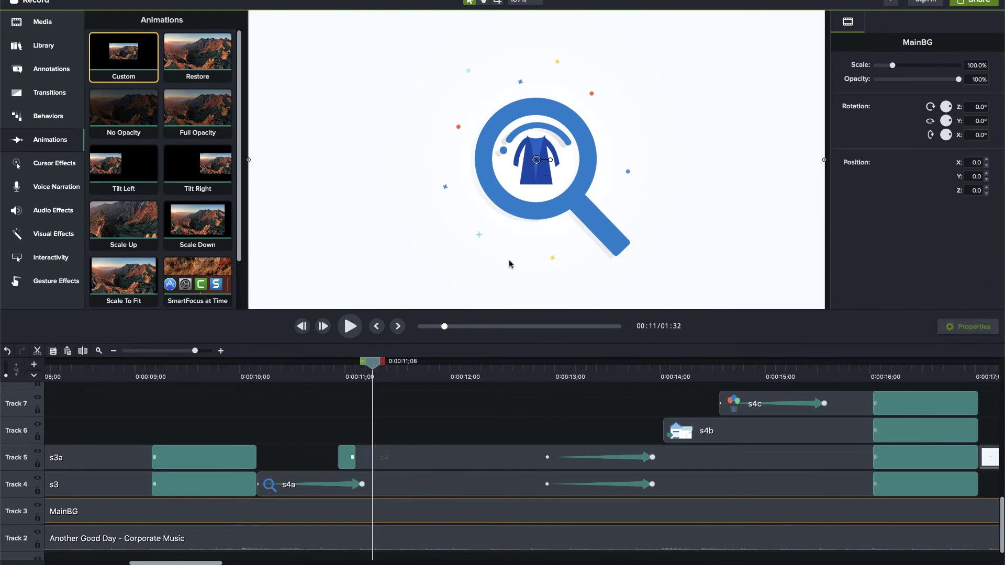
drag(338, 375, 383, 376)
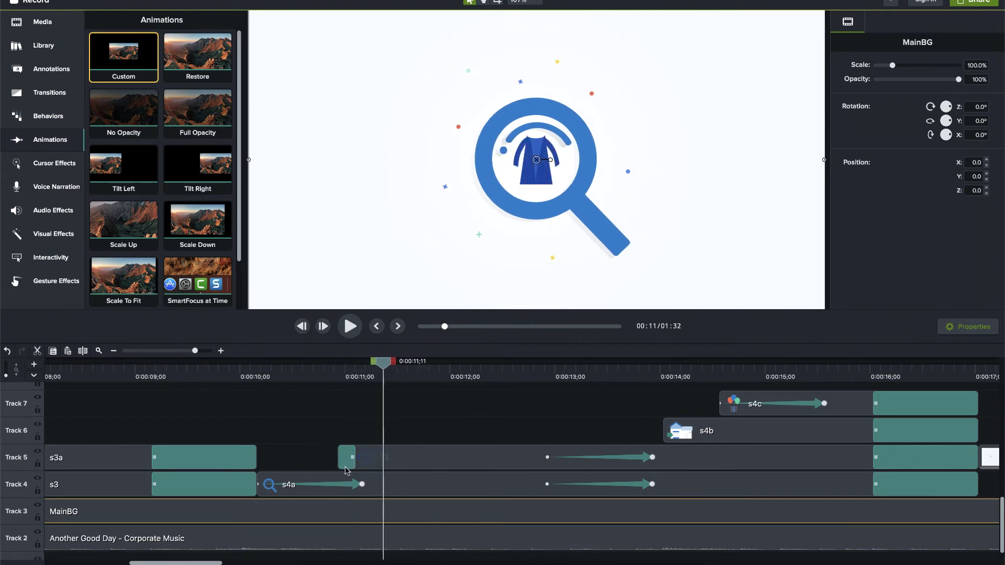
click(347, 457)
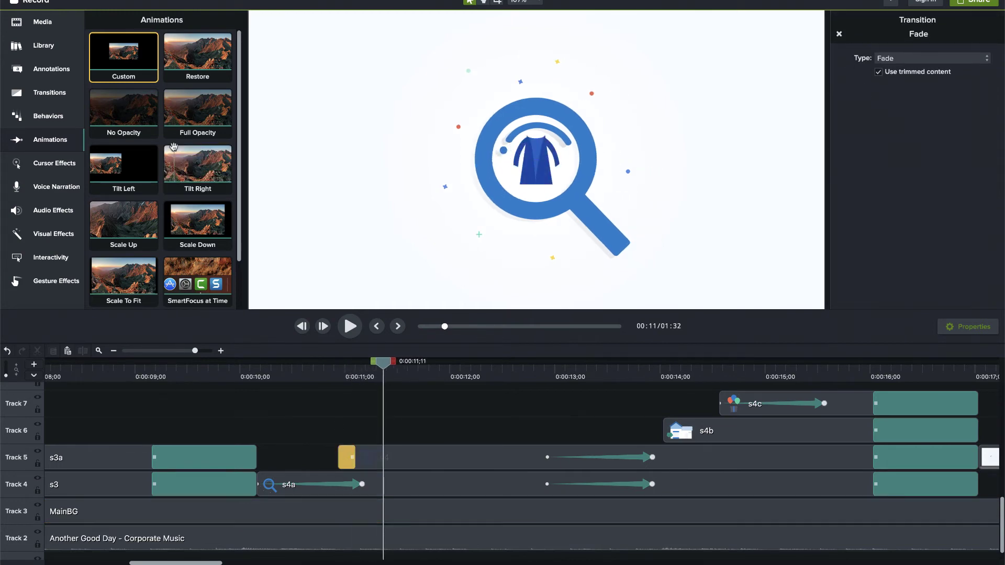
Apply a Fade transition to the start of s4 and shorten it, previewing the fade
click(51, 95)
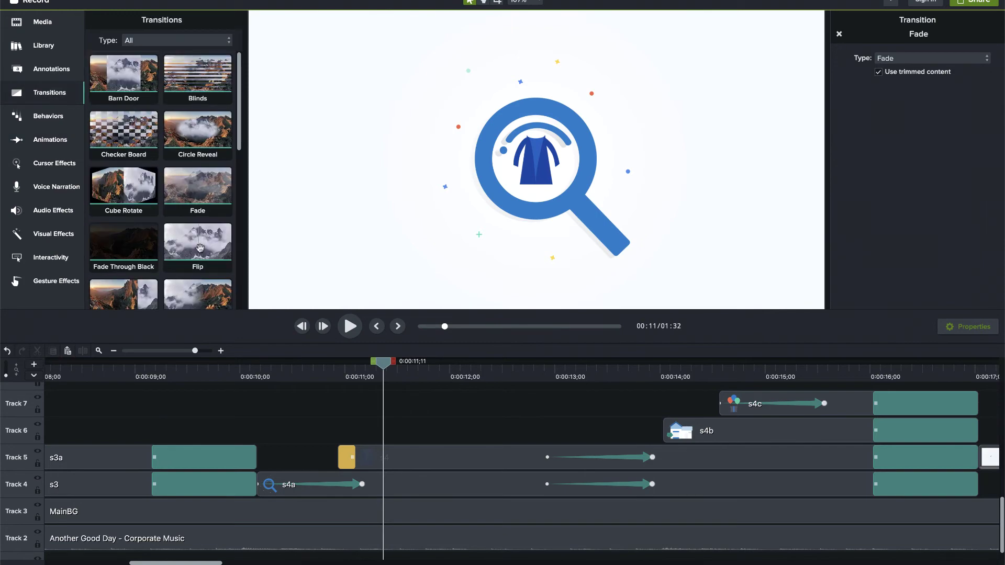
click(351, 465)
drag(197, 188, 359, 459)
click(360, 374)
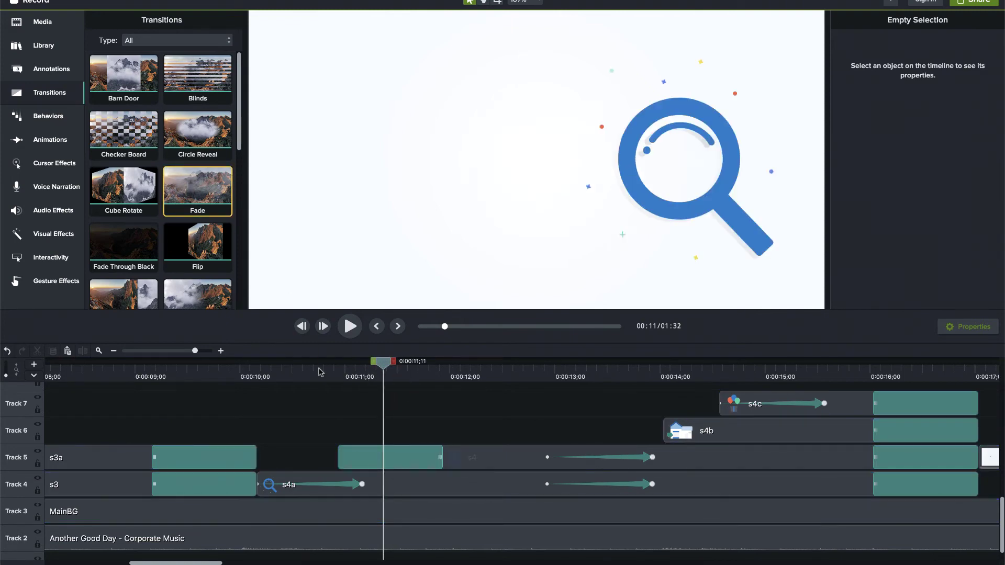
drag(360, 374, 435, 377)
drag(440, 459, 368, 461)
drag(333, 375, 383, 374)
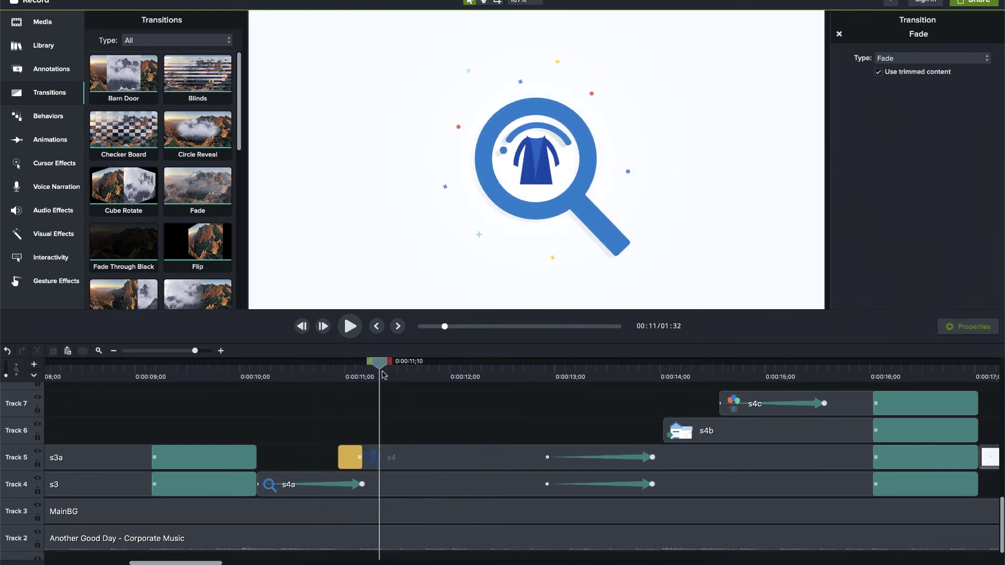
Zoom the timeline out to about 0:10–0:30 and move over to the s5 warehouse clips
scroll(450, 234, down, 3)
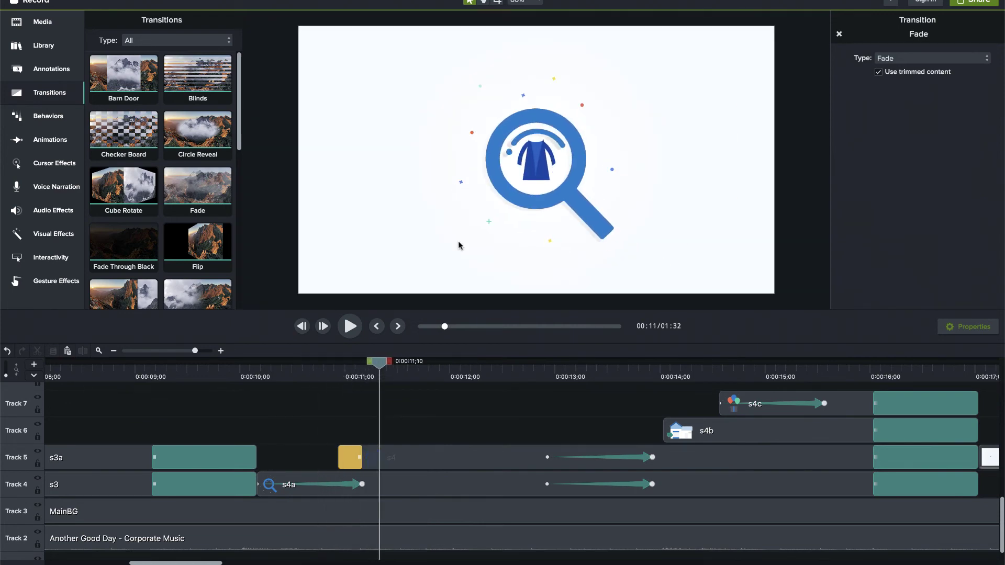
click(182, 350)
scroll(477, 419, right, 5)
drag(531, 373, 584, 370)
Play the s5 warehouse scene from just before its start through to about 0:29
scroll(585, 370, right, 2)
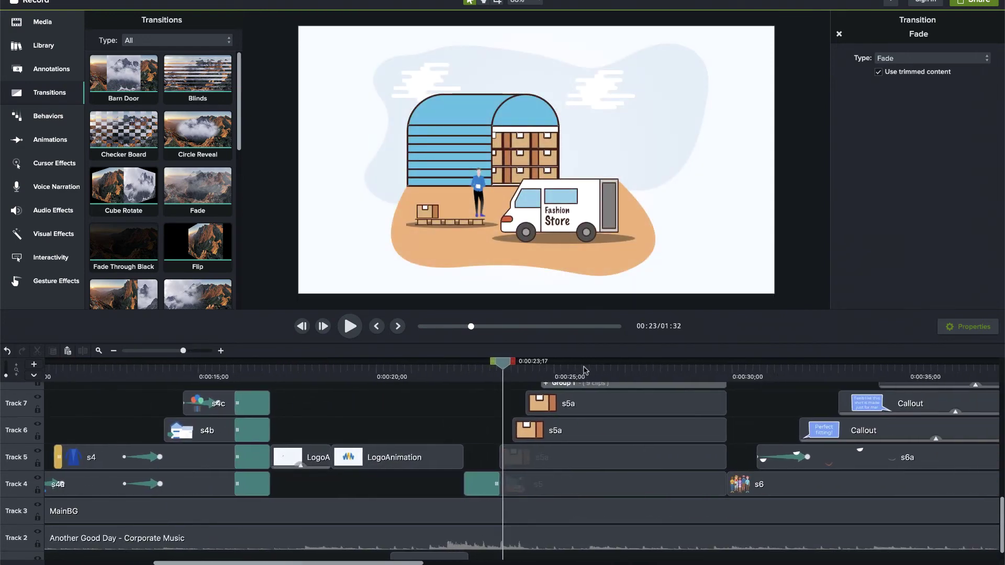
click(480, 377)
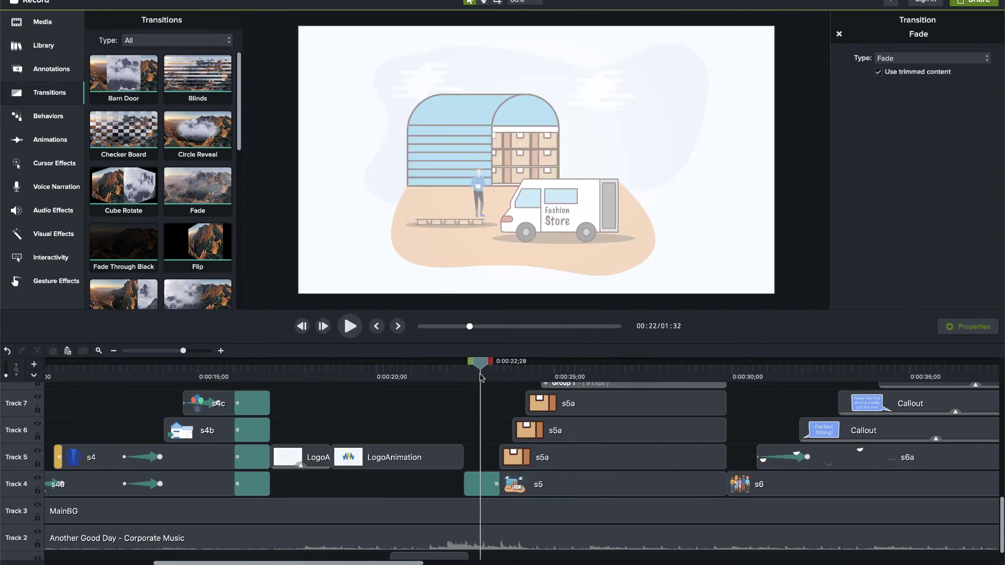
key(space)
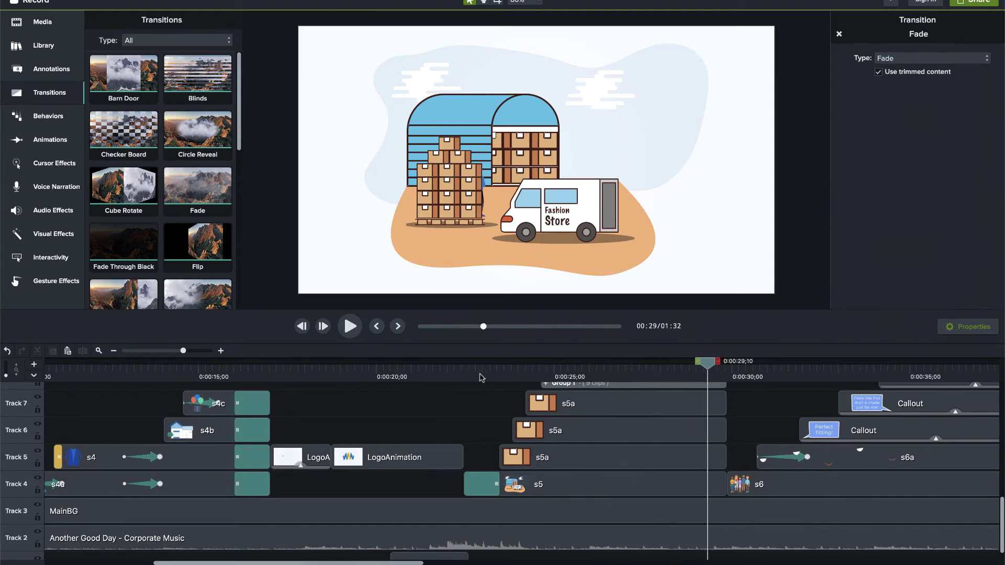
scroll(501, 418, up, 1)
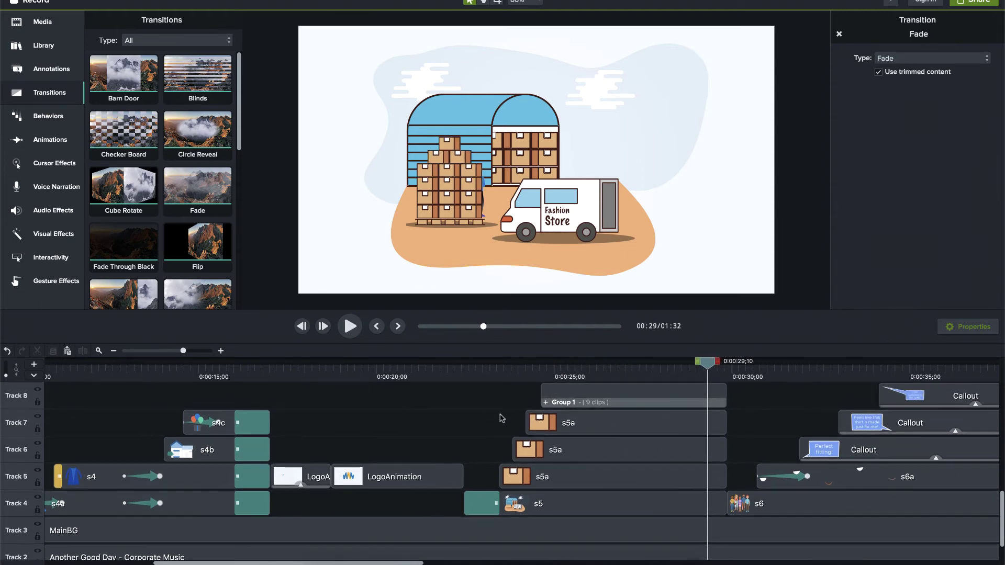
Stagger the s5a box clips on Tracks 6 and 7 so the stacks appear in turn, Track 7 at 0:00:24;03
click(483, 378)
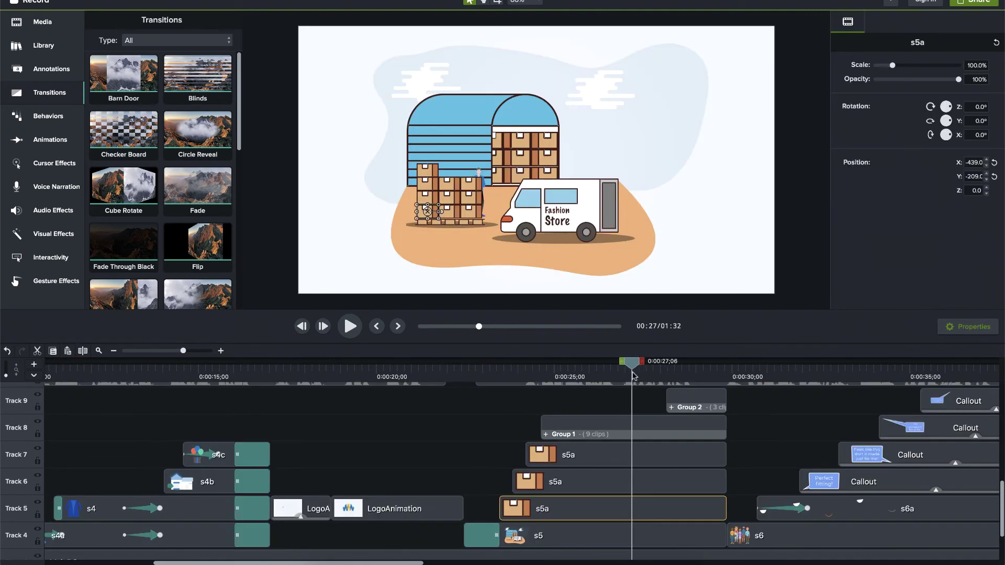
drag(628, 375, 689, 376)
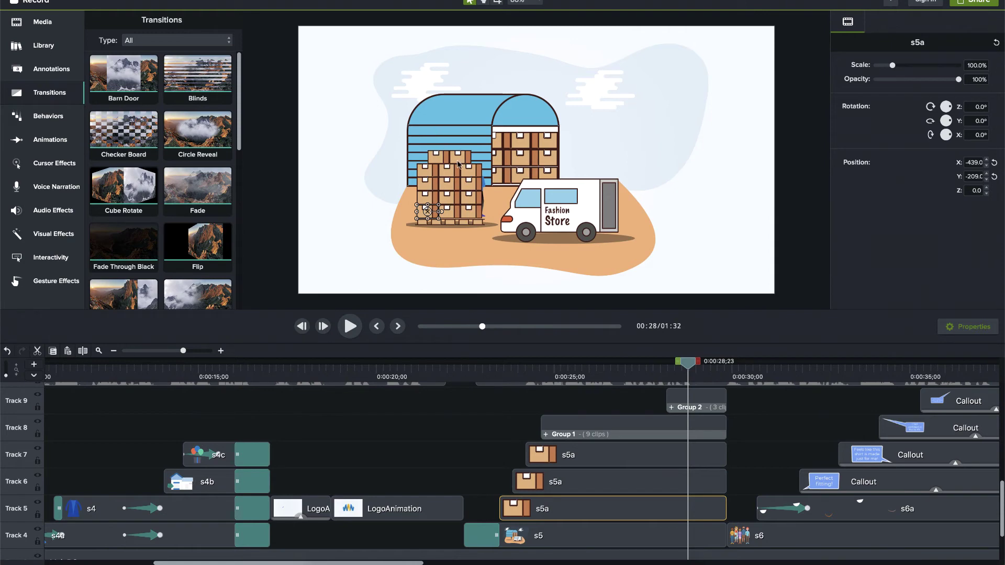
drag(513, 479, 500, 458)
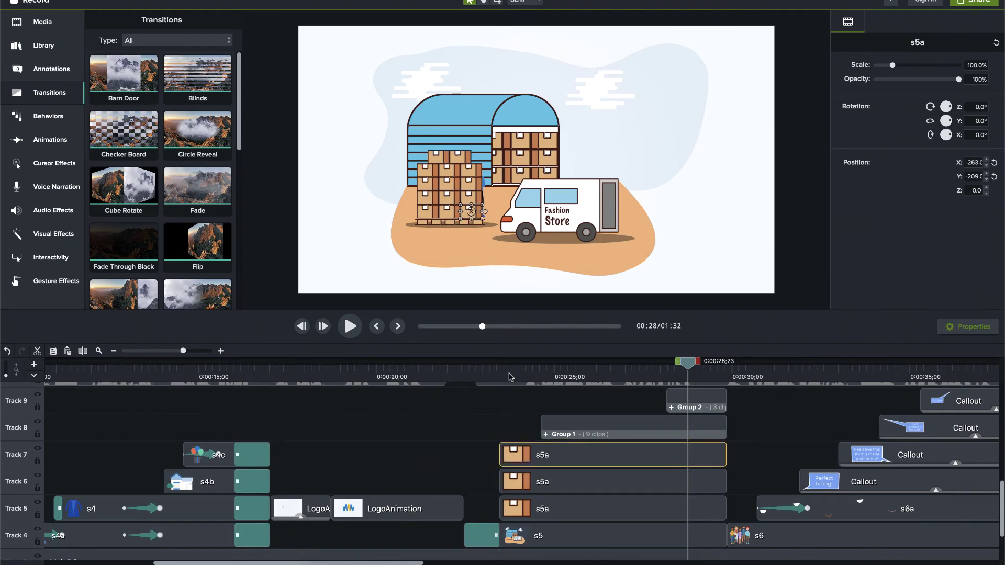
click(526, 374)
drag(525, 374, 501, 373)
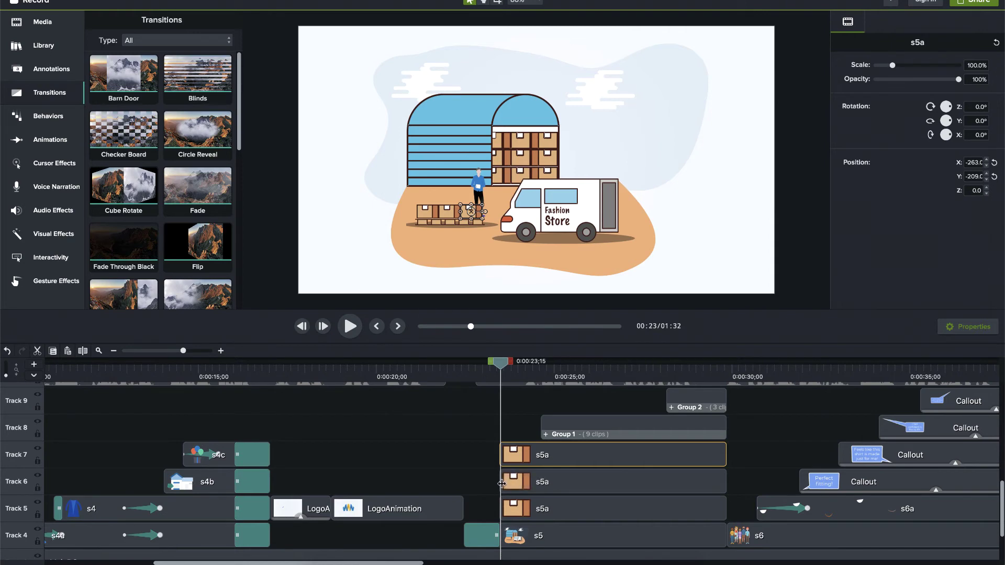
click(502, 483)
drag(502, 483, 518, 449)
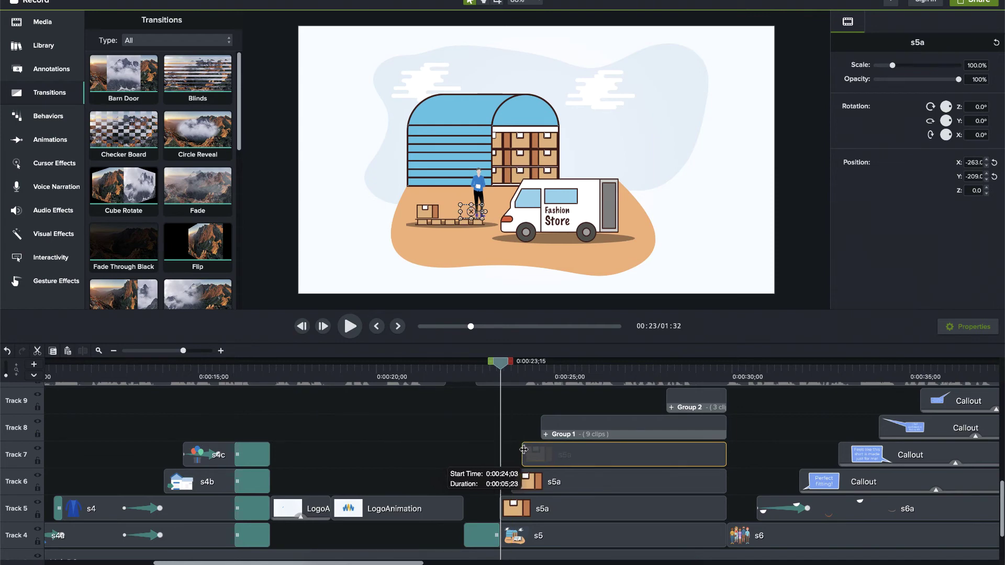
drag(499, 368, 569, 369)
click(482, 448)
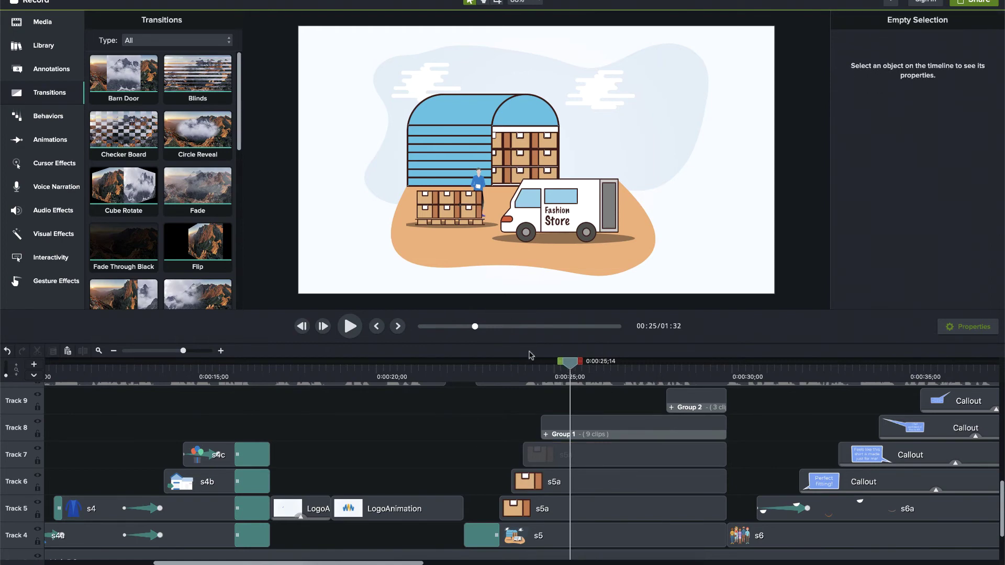
scroll(528, 355, right, 5)
Inspect the s6a 'Perfect fitting!' callout entrance in the group scene, then show the Callouts library
click(534, 372)
drag(535, 374, 520, 417)
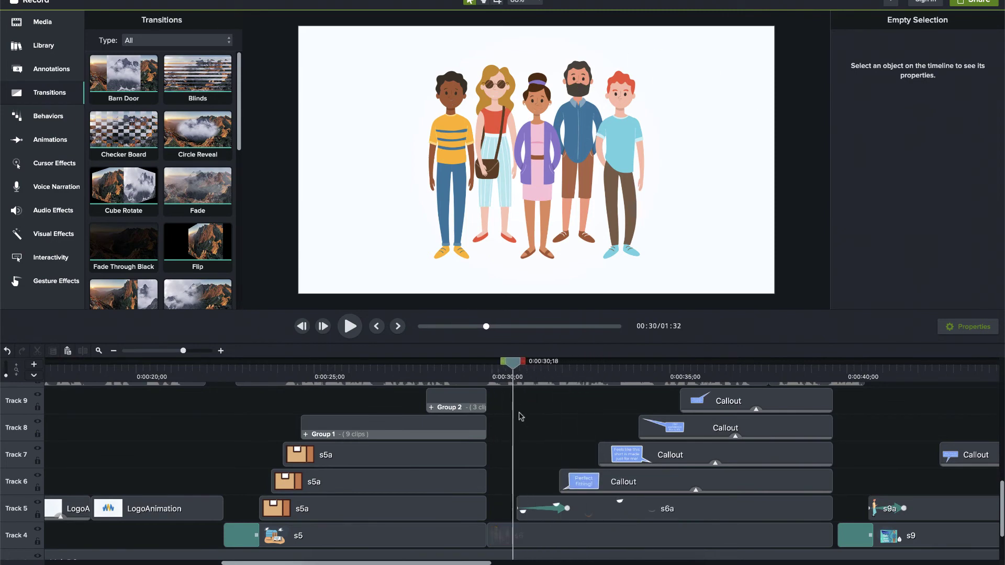
click(588, 511)
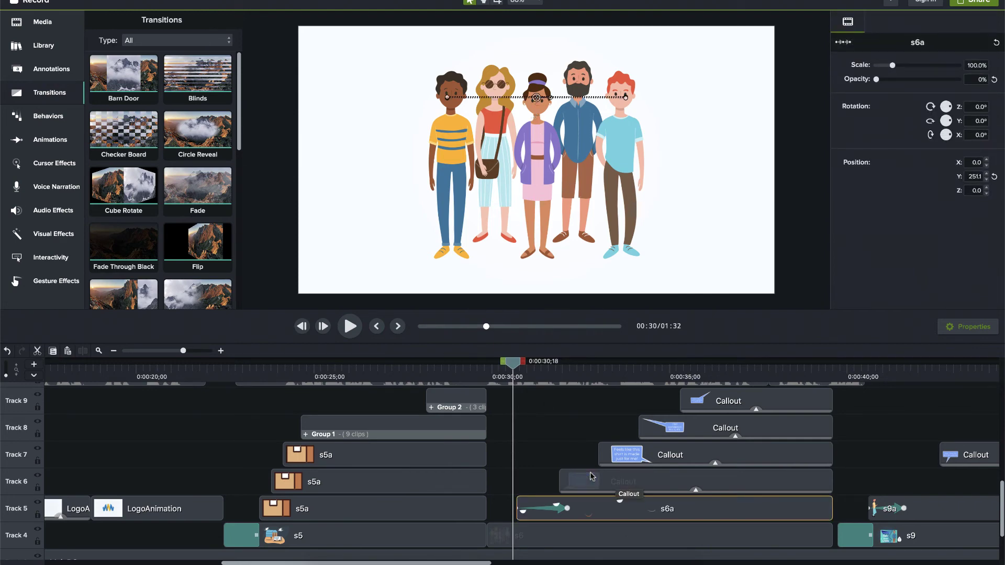
drag(502, 374, 628, 381)
click(51, 71)
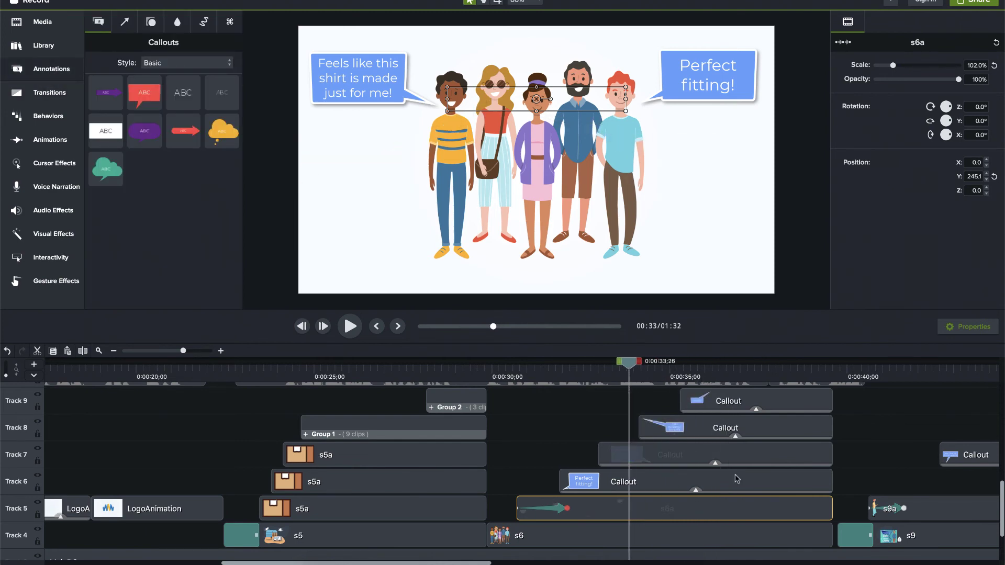
Scrub ahead to the 'Fashion Sale 50% OFF' billboard scene at 0:47 where the figure raises a phone
scroll(737, 479, right, 10)
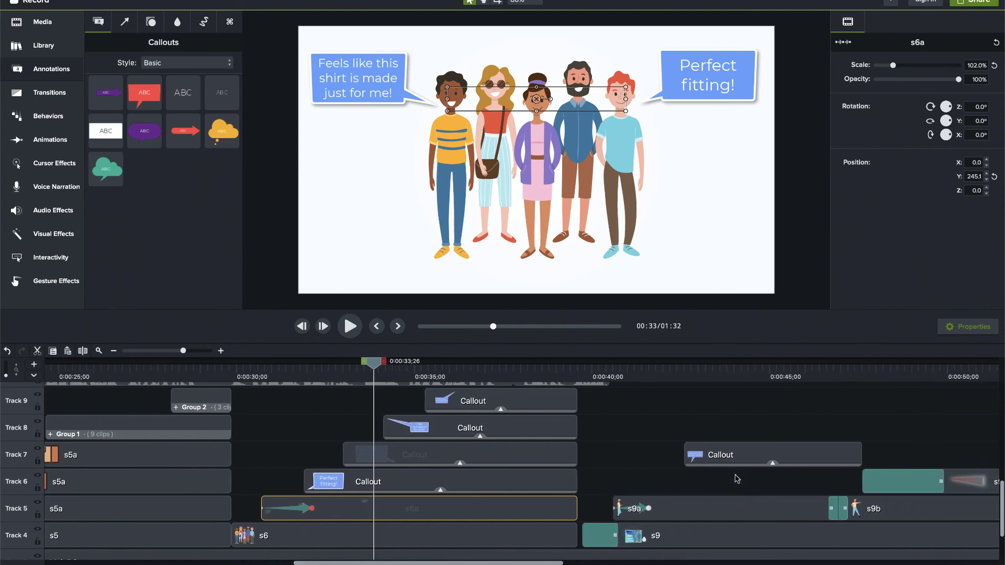
scroll(736, 479, right, 7)
scroll(695, 417, right, 3)
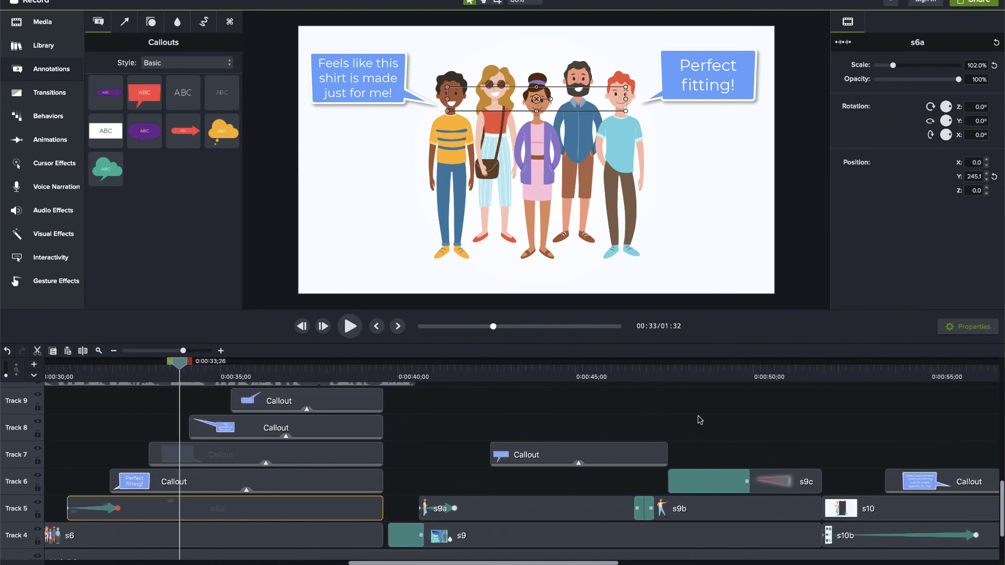
drag(416, 383, 503, 406)
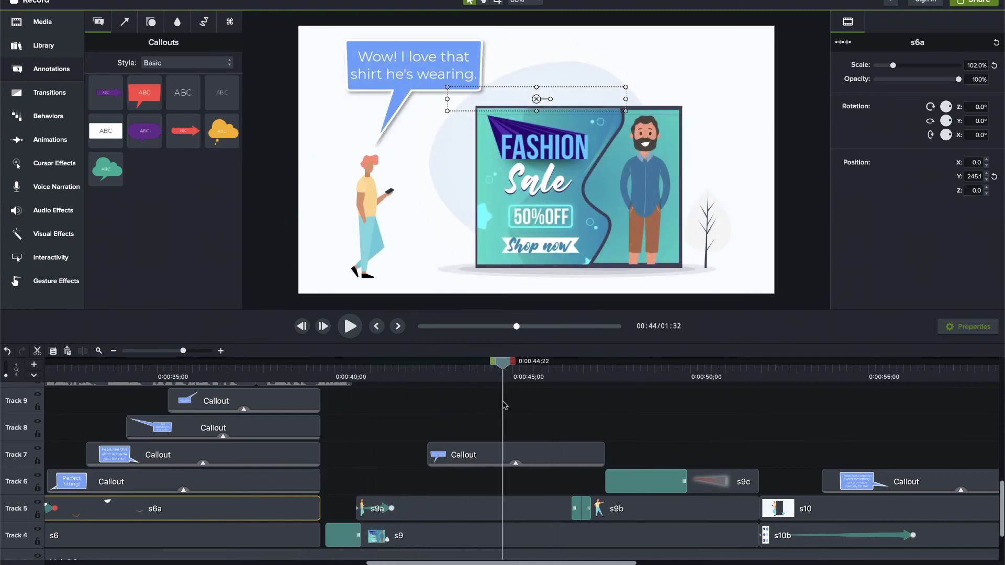
drag(503, 364, 534, 364)
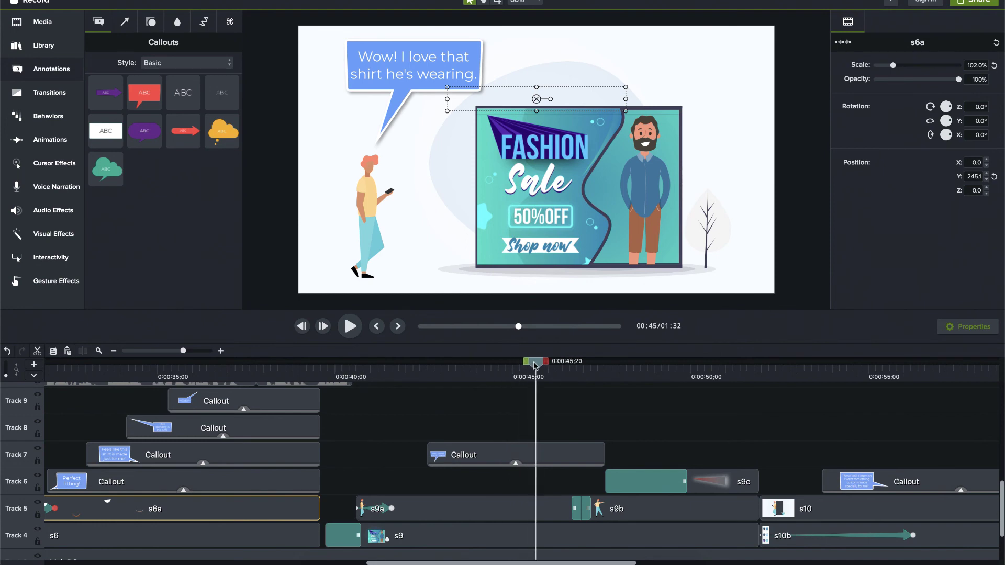
drag(562, 365, 608, 362)
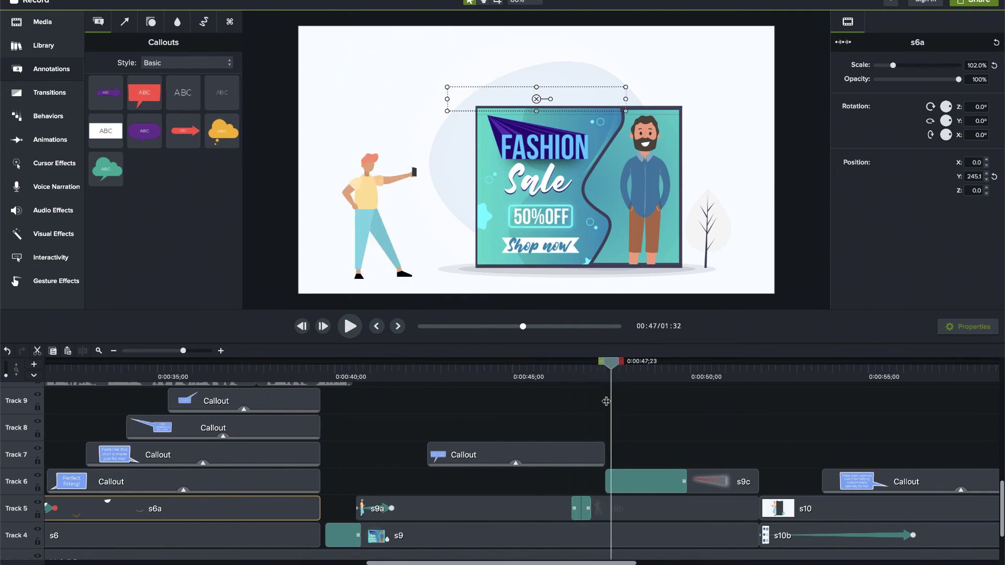
Select the s9a and s9b clips and scrub to where the light beam appears
click(607, 510)
click(619, 517)
drag(609, 365, 714, 366)
Try moving the s9c light beam, undo it, and select its Slide Right transition
click(610, 196)
drag(598, 192, 575, 114)
key(ctrl+z)
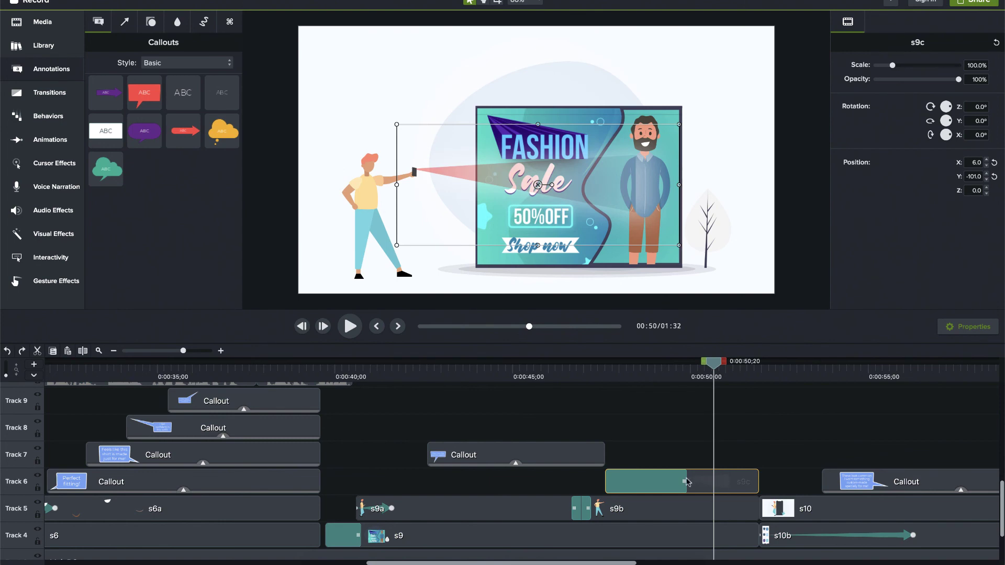
click(670, 483)
drag(607, 369, 671, 367)
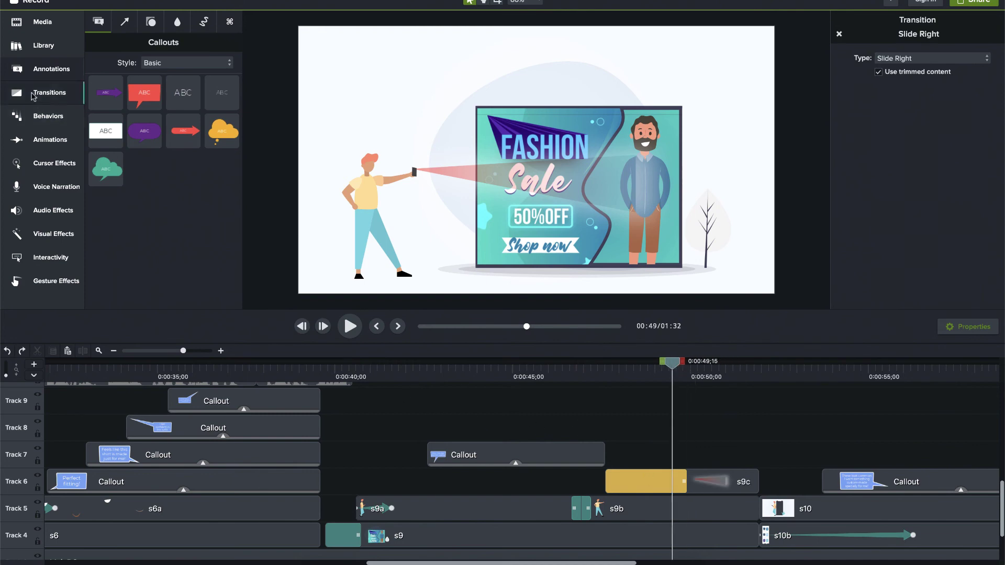
Show the transitions list at Slide Left/Slide Right and scrub to the s10 shirt-grid scene at 0:56
click(47, 95)
scroll(131, 169, down, 5)
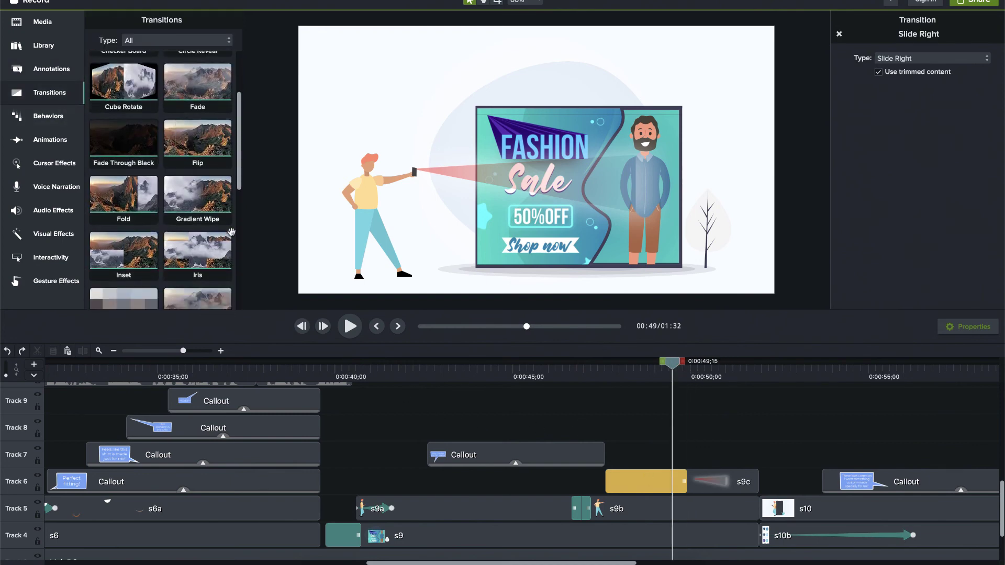
scroll(231, 232, down, 3)
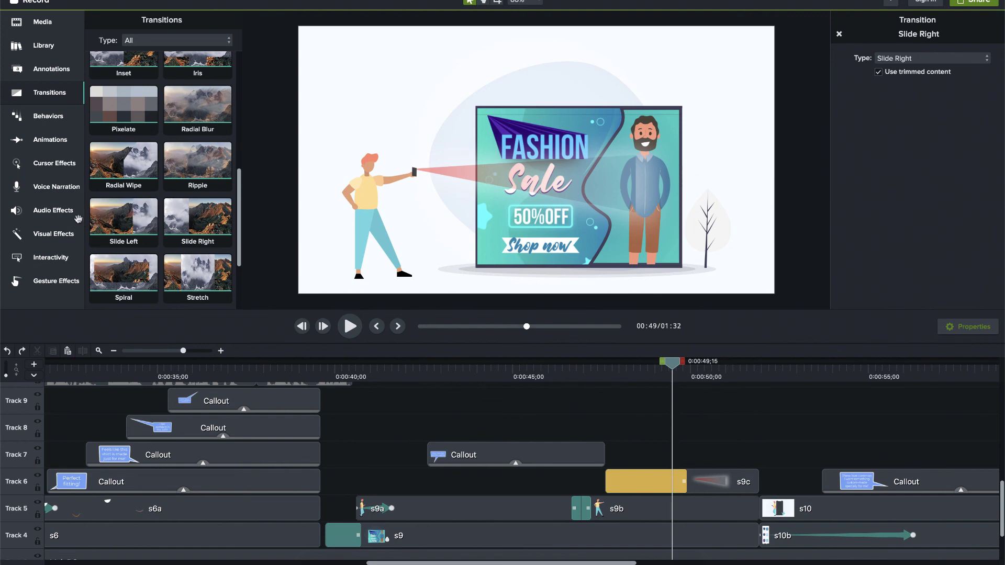
drag(606, 375, 920, 372)
Scrub to the end of the phone-screen animation, then try moving the s10 scene and undo it
scroll(819, 402, right, 5)
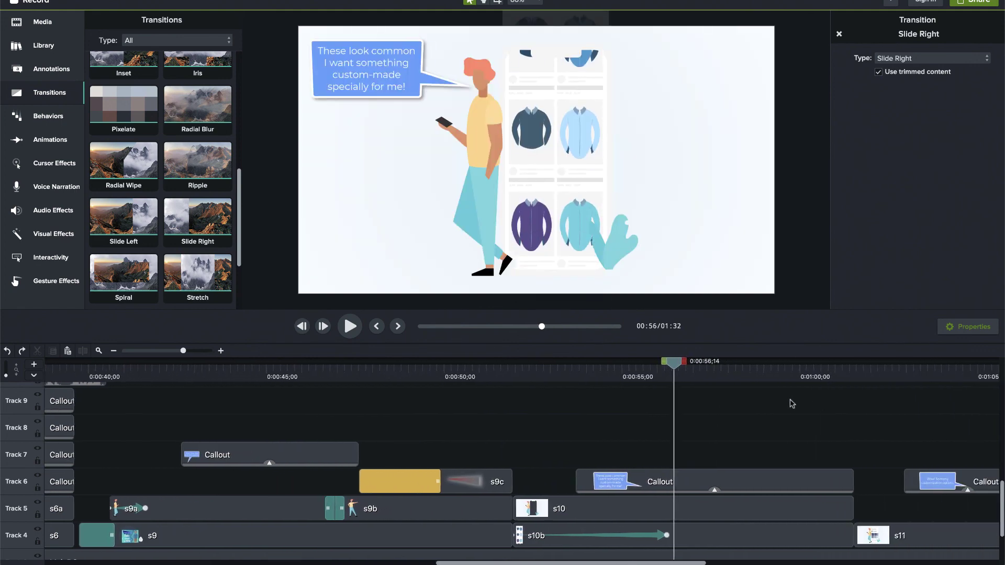
drag(532, 375, 624, 372)
click(705, 527)
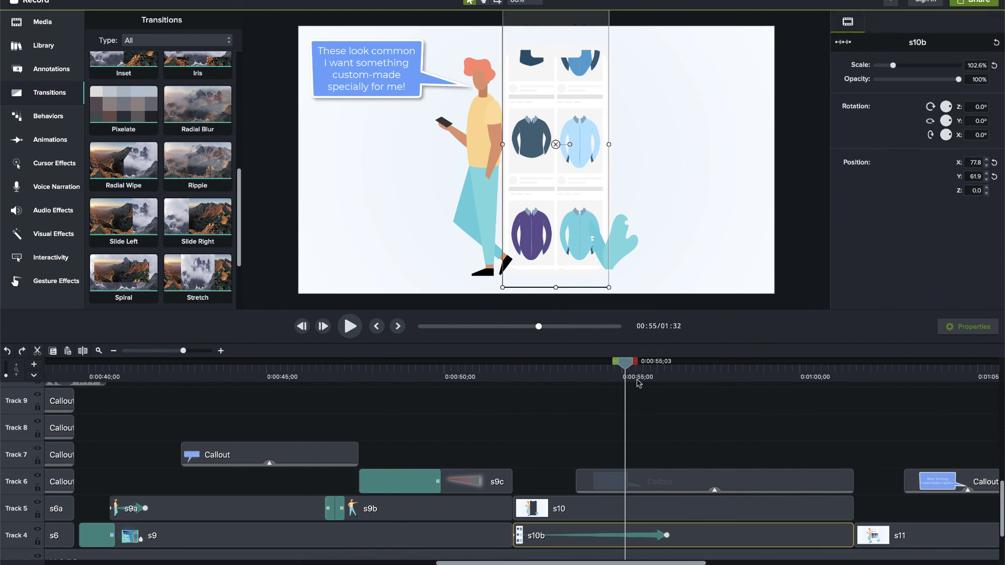
click(553, 506)
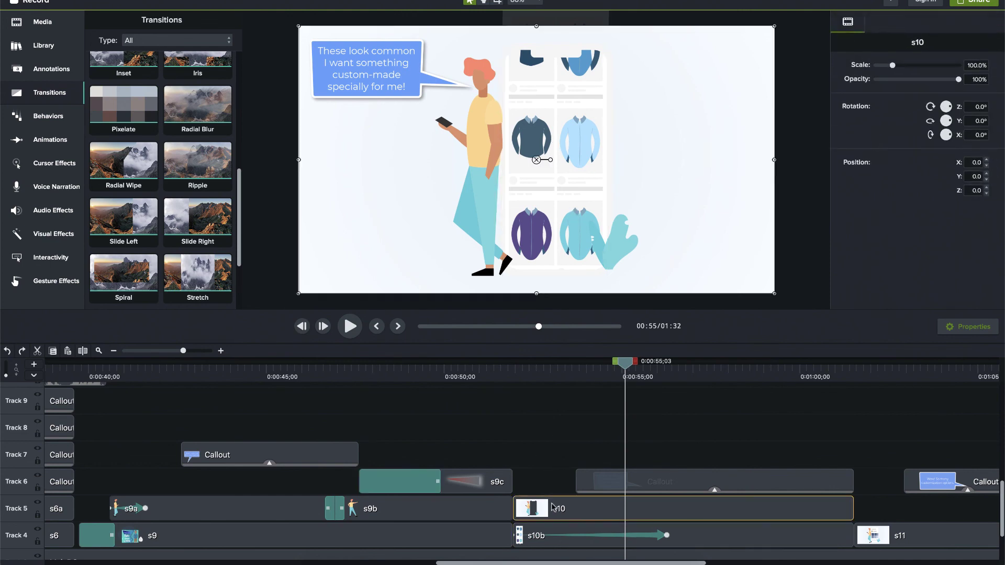
drag(655, 233, 654, 208)
key(ctrl+z)
Move the s10b phone-screen content upward and replay its animation to 0:56
click(714, 539)
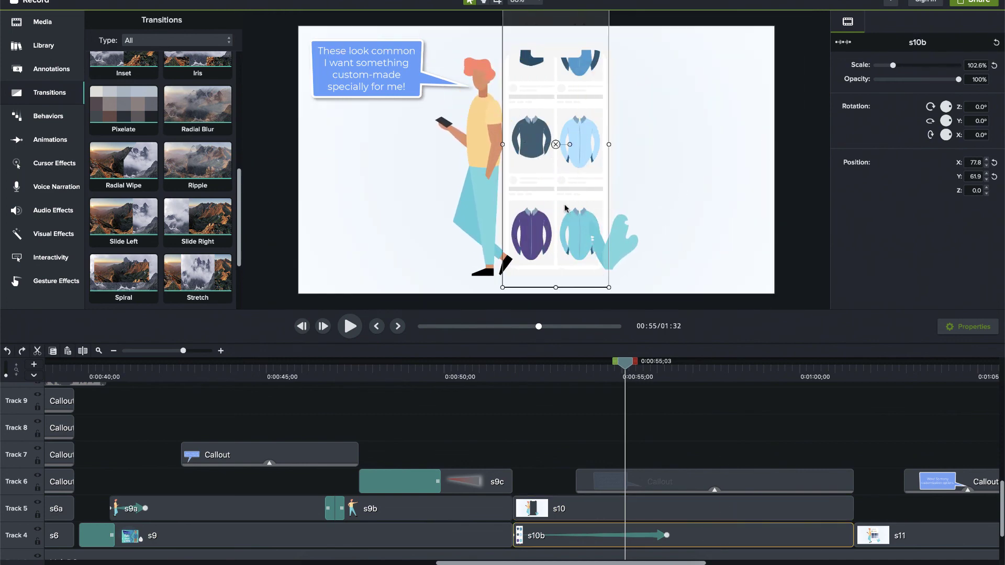
drag(566, 144, 578, 161)
click(517, 364)
key(space)
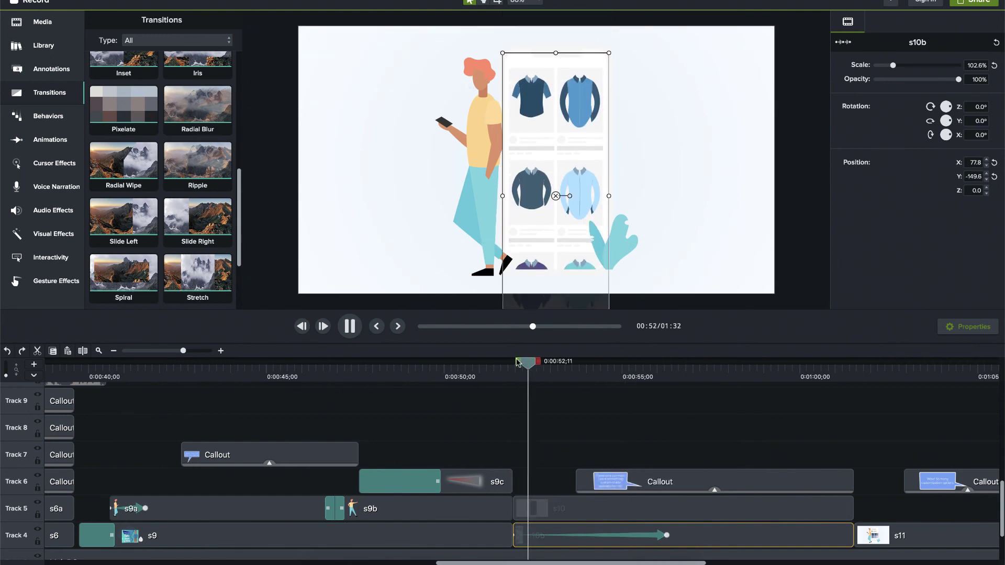
click(731, 431)
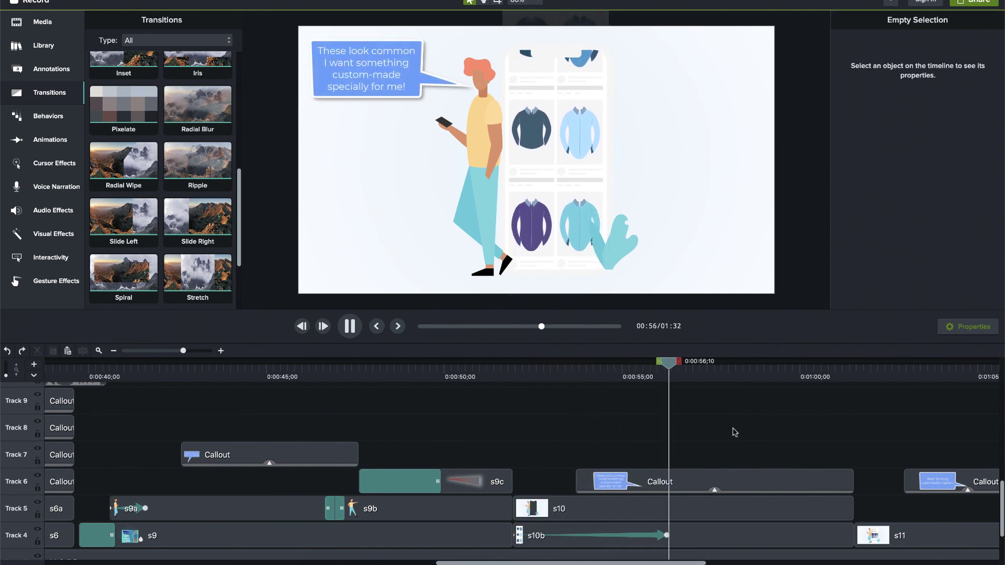
Stop playback at 0:57 with the s10b shirt catalogue and callout on screen
key(space)
scroll(734, 432, right, 3)
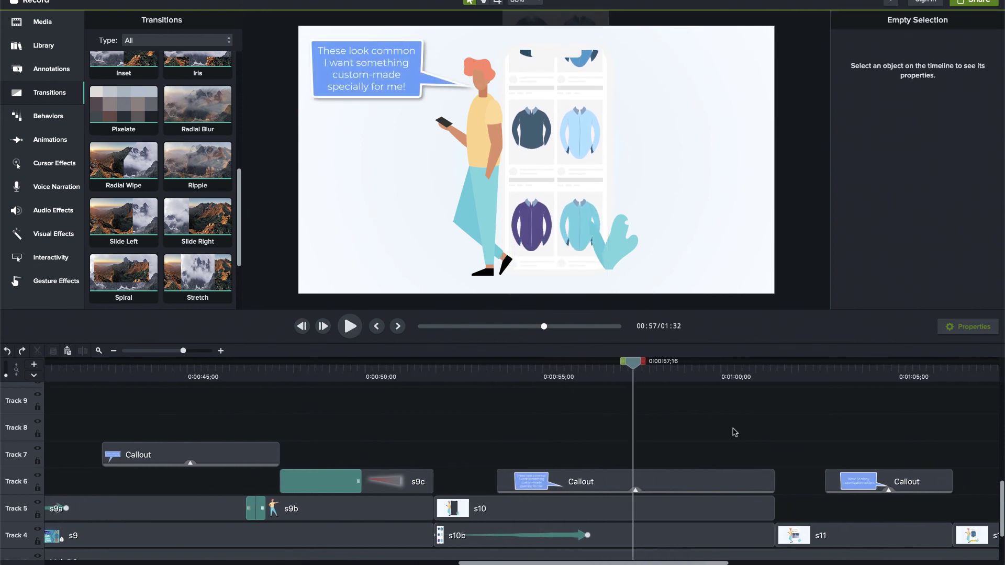